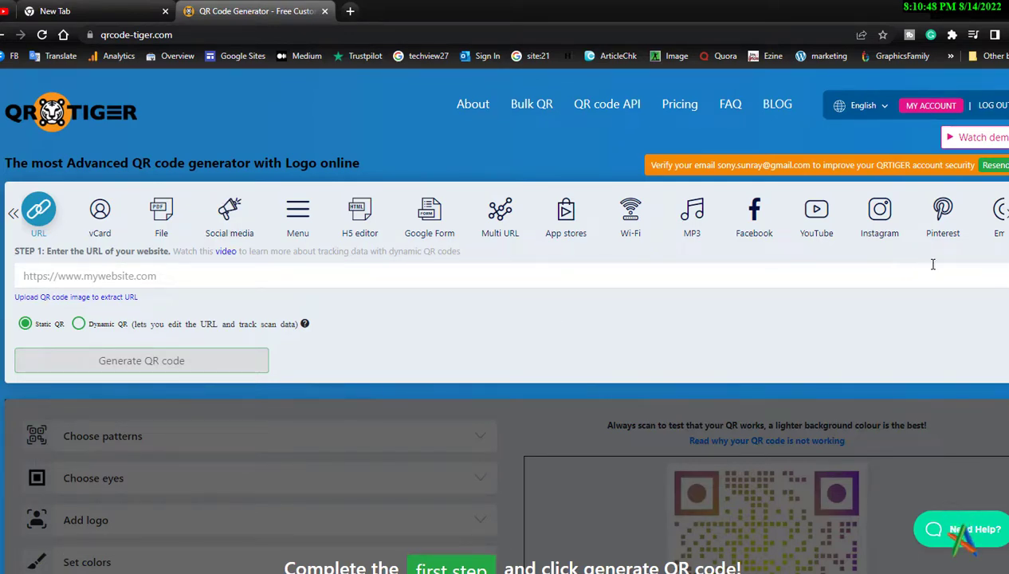
# Copy the Tech View 22 YouTube channel link and generate a static YouTube-type QR code from it
pyautogui.click(817, 216)
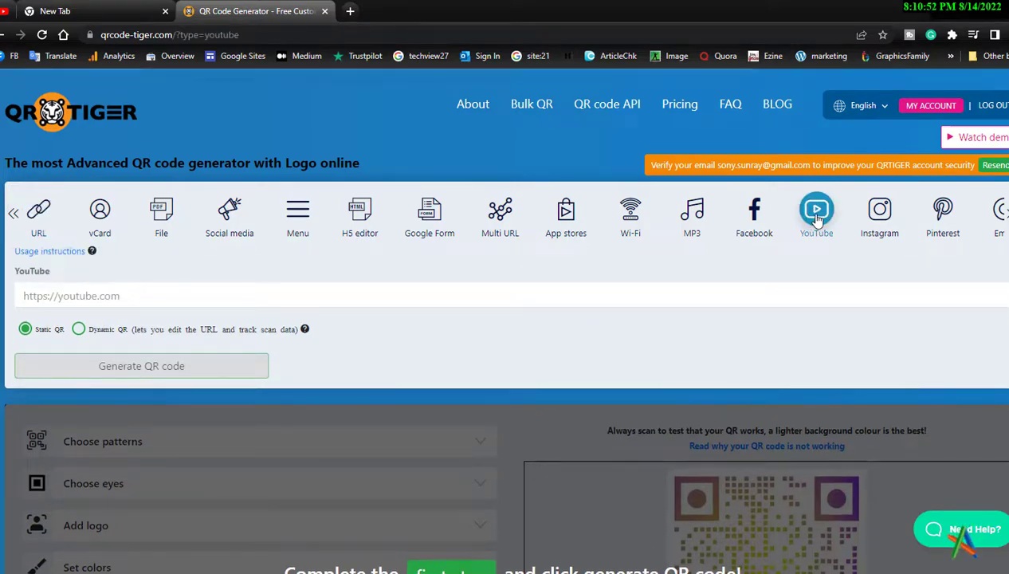
pyautogui.click(117, 292)
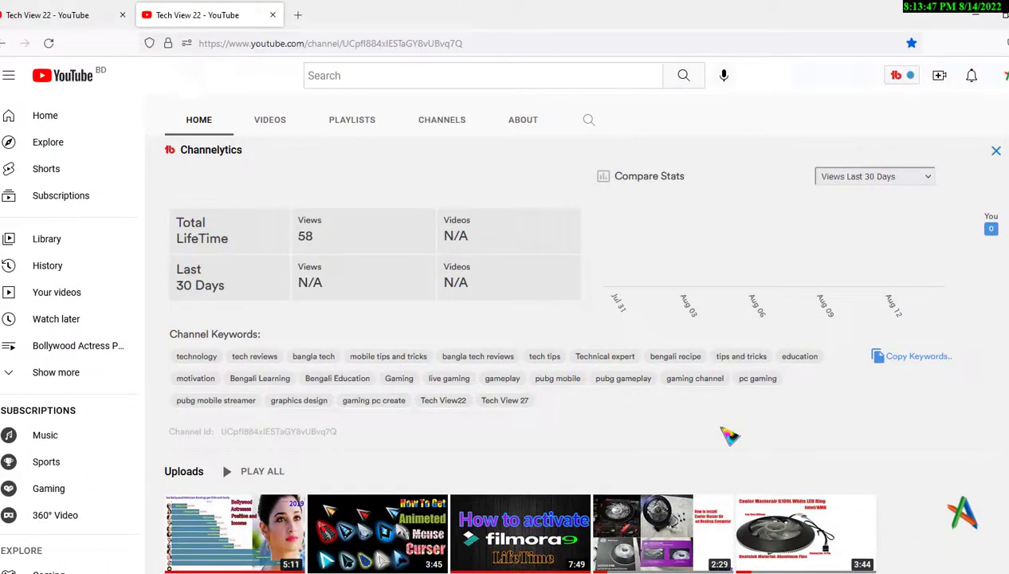
pyautogui.scroll(-1, 728, 432)
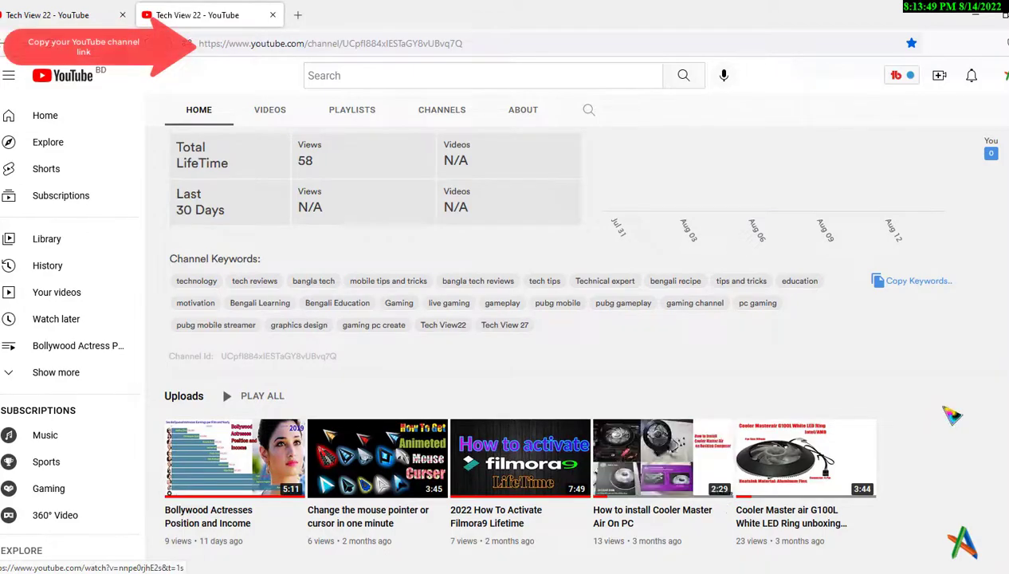
pyautogui.scroll(4, 972, 461)
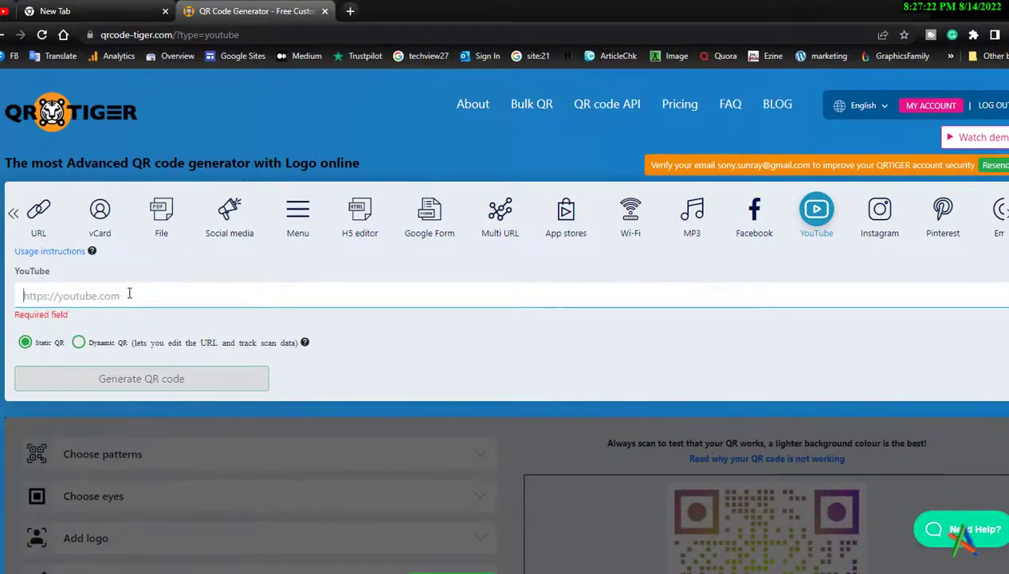
pyautogui.rightClick(129, 295)
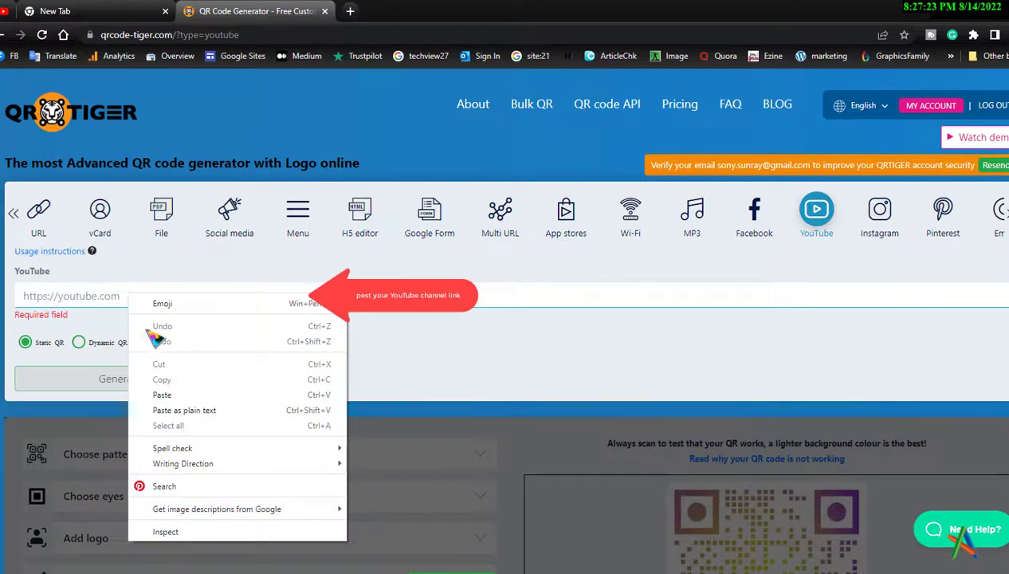
pyautogui.click(162, 395)
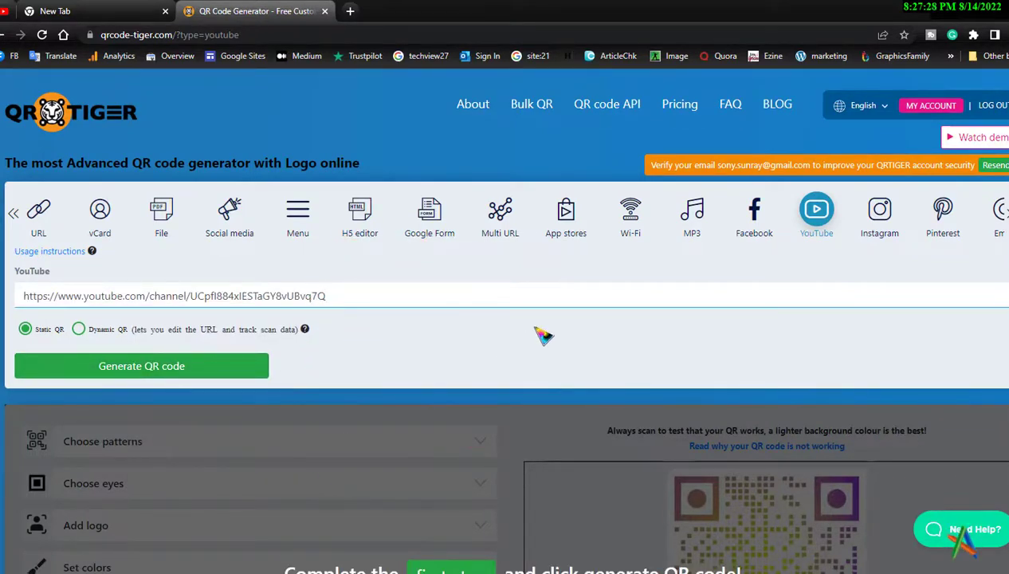
pyautogui.click(169, 369)
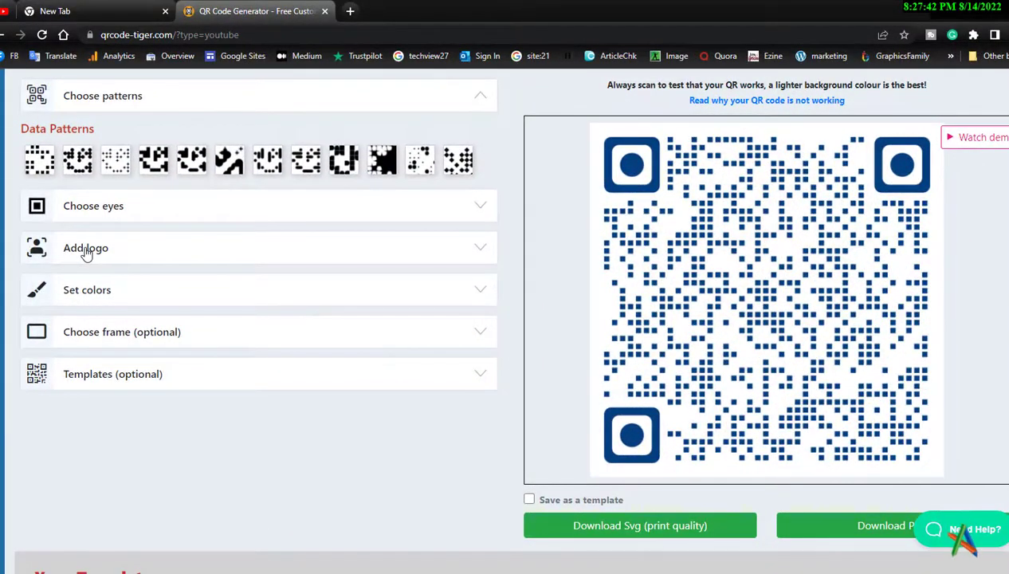
# Upload Logo PNG from the Youtube Video Posted folder as the QR code's logo, skipping cropping
pyautogui.click(87, 254)
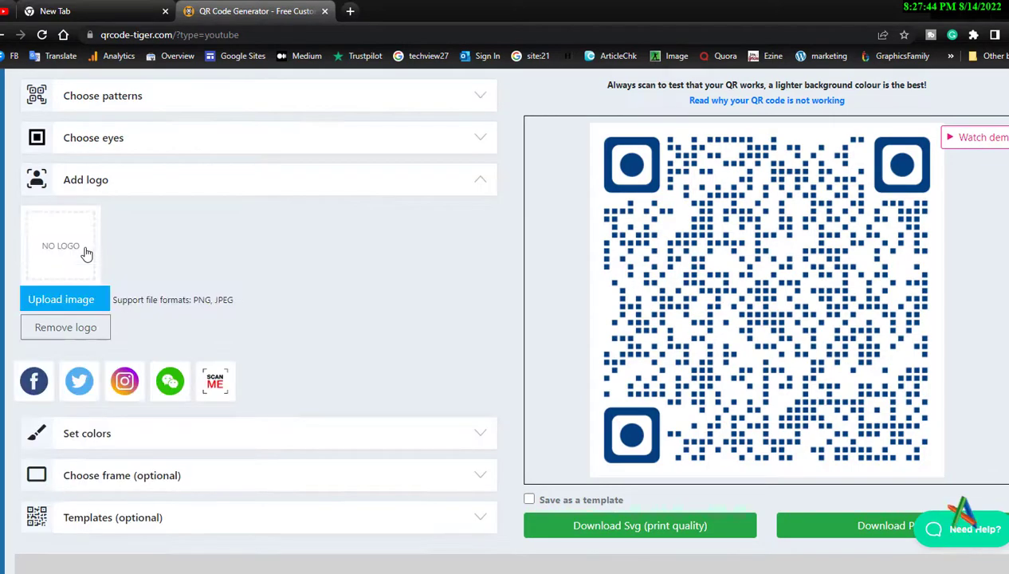
pyautogui.click(72, 301)
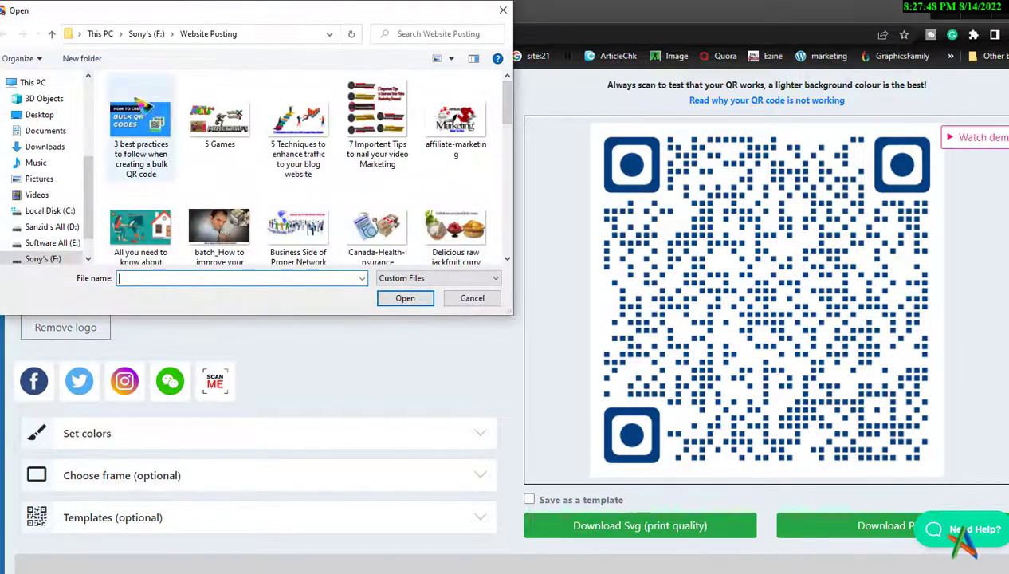
pyautogui.click(52, 34)
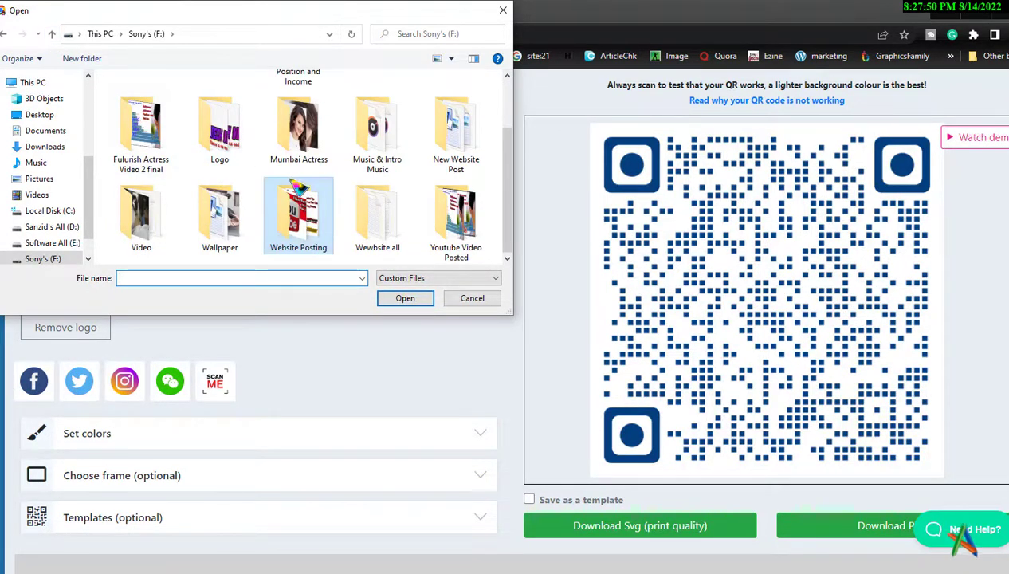
pyautogui.doubleClick(470, 225)
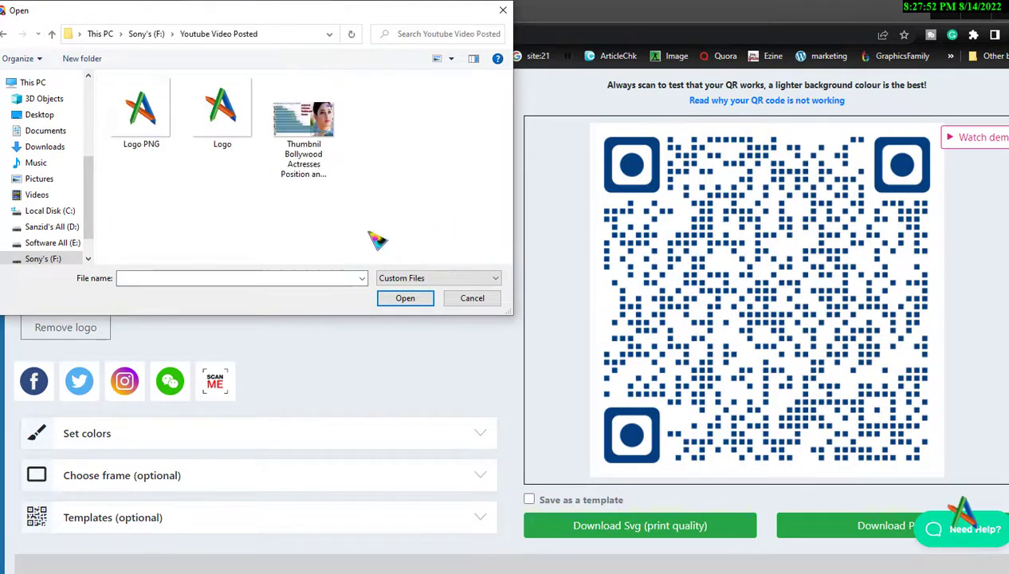
pyautogui.click(145, 115)
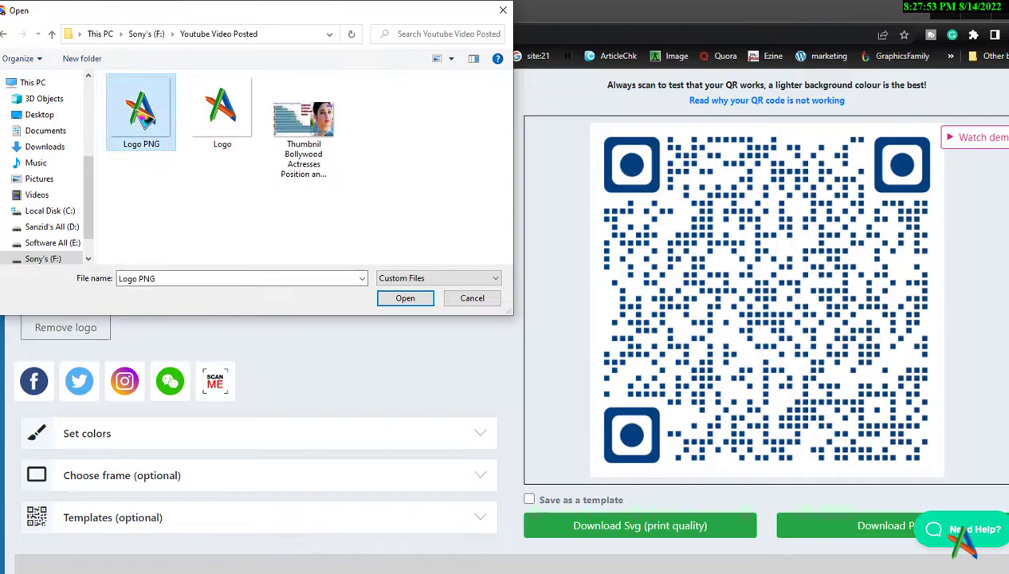
pyautogui.click(408, 299)
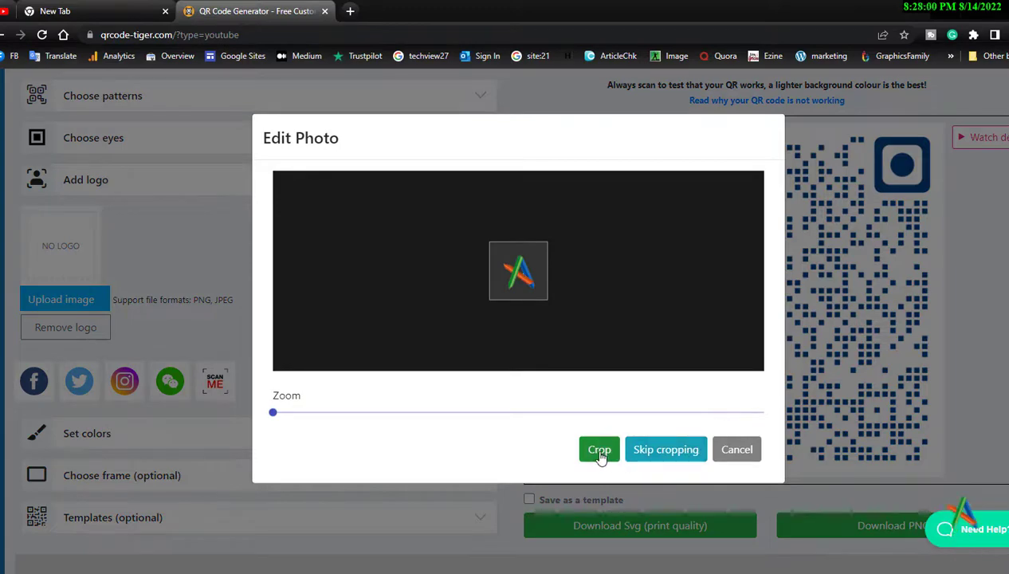
pyautogui.click(660, 451)
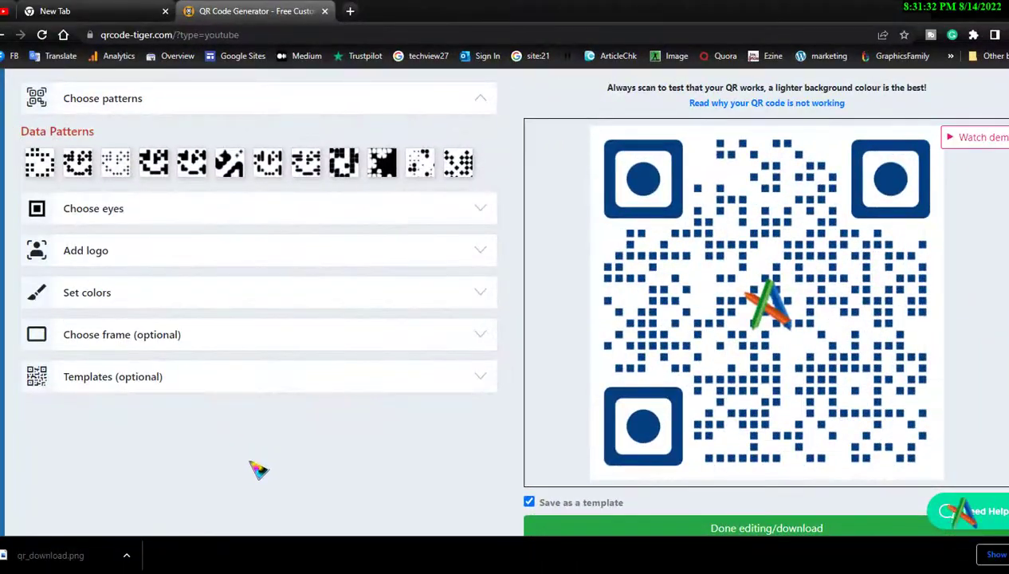
# Try a green hue for the QR code's background color
pyautogui.click(120, 306)
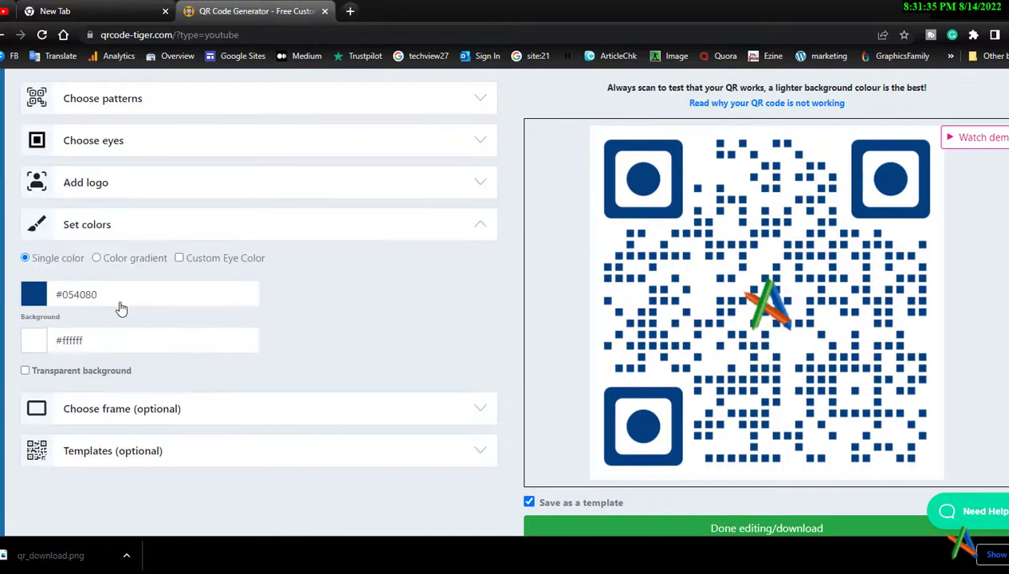
pyautogui.click(34, 342)
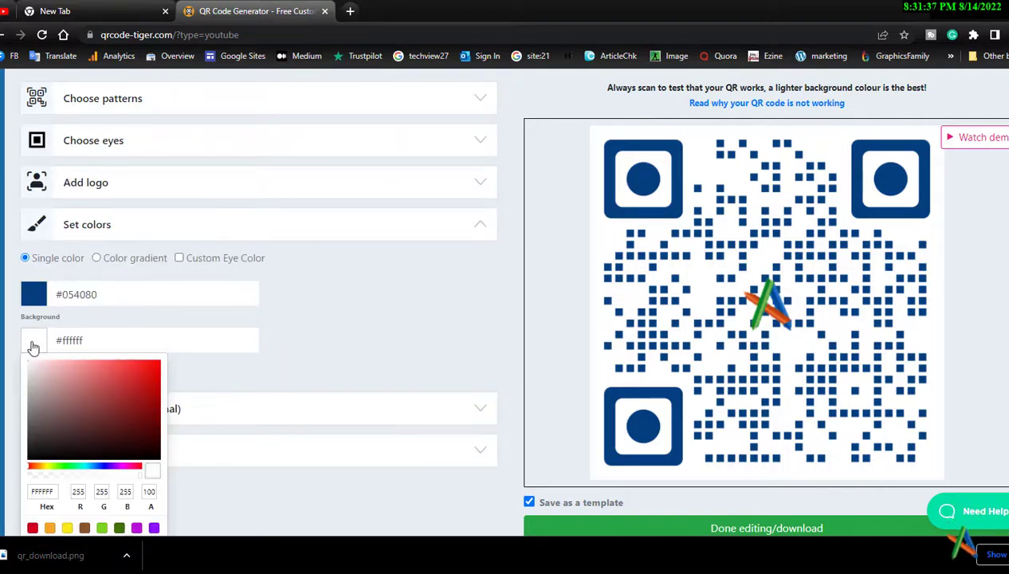
pyautogui.click(67, 467)
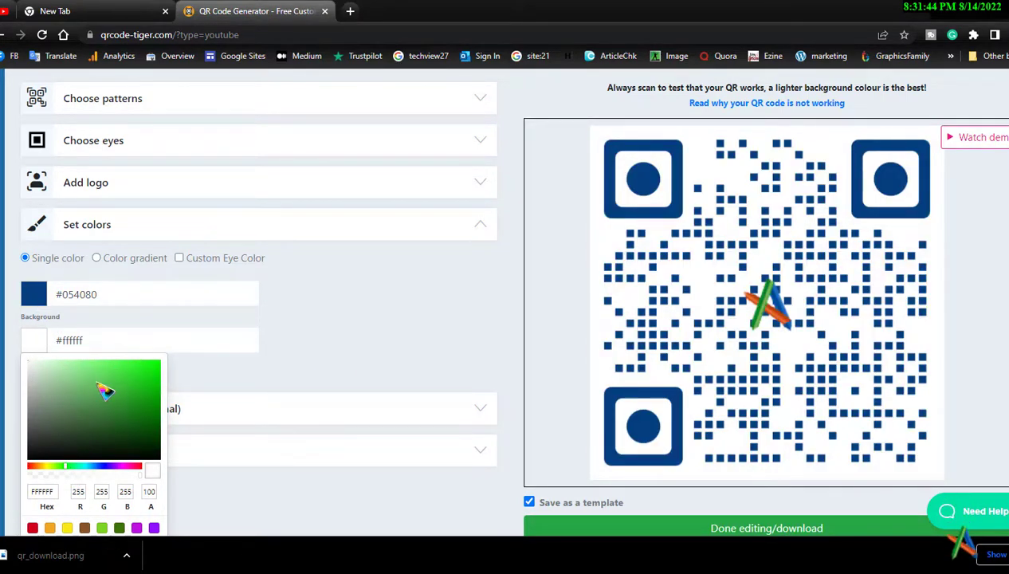
# Try purple shades for the QR code's single color, including #6c13bb, #c29ae6 and #9a58d6
pyautogui.click(32, 299)
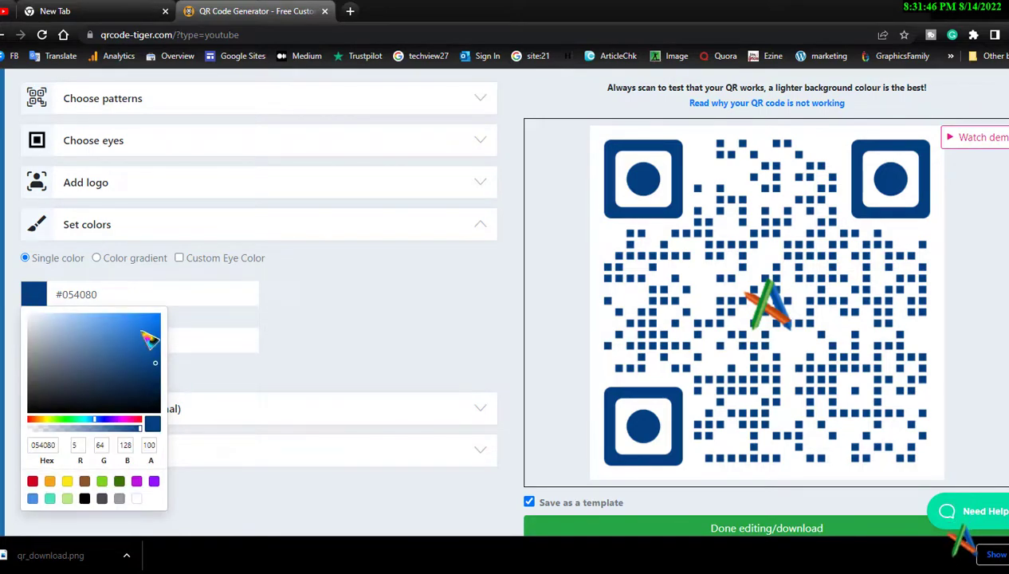
pyautogui.click(154, 481)
pyautogui.click(147, 341)
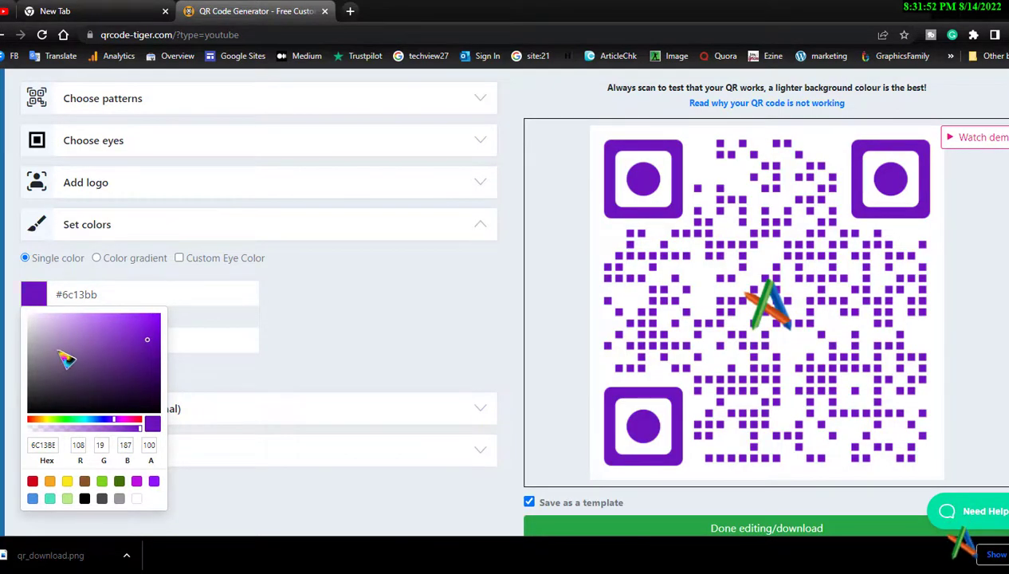
pyautogui.click(78, 333)
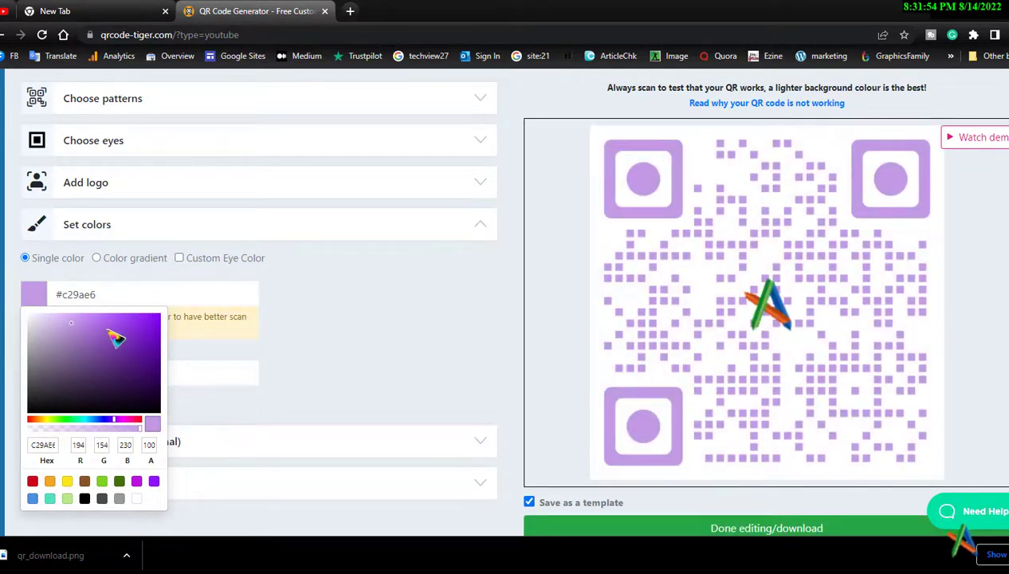
pyautogui.click(105, 328)
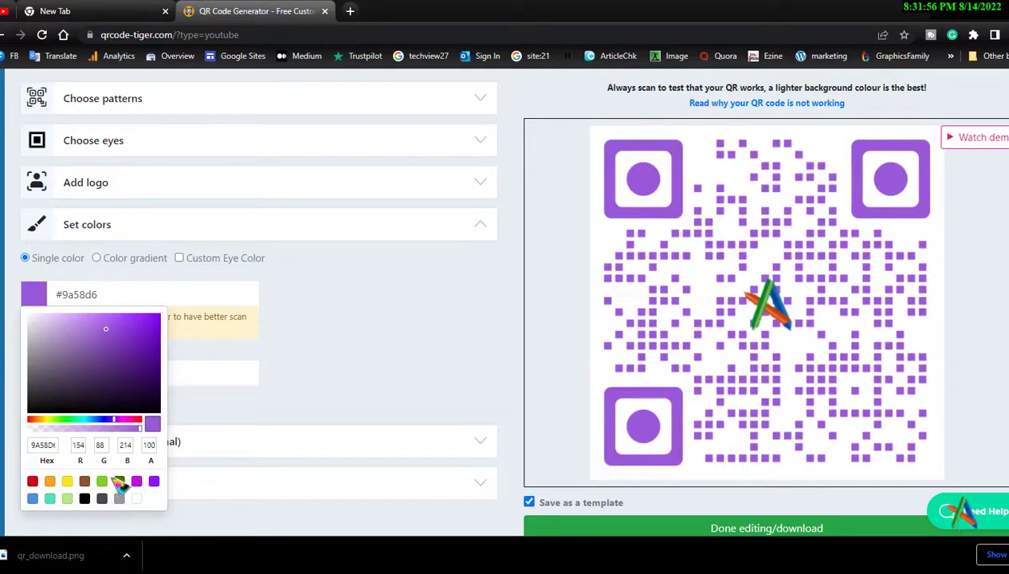
# Try green #7ed321 and magenta #bd10e0 as the QR code's single color
pyautogui.click(102, 484)
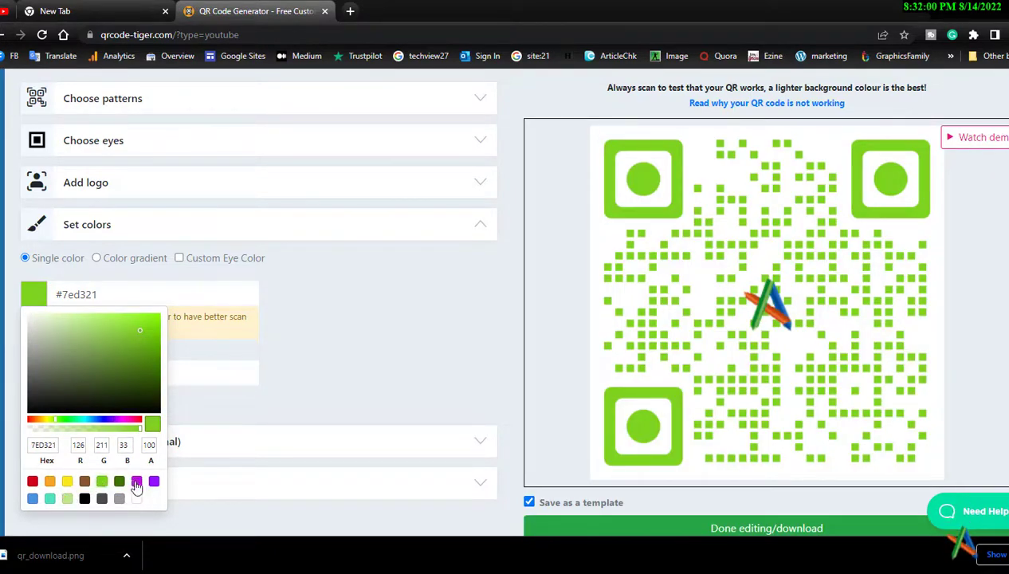
pyautogui.click(136, 483)
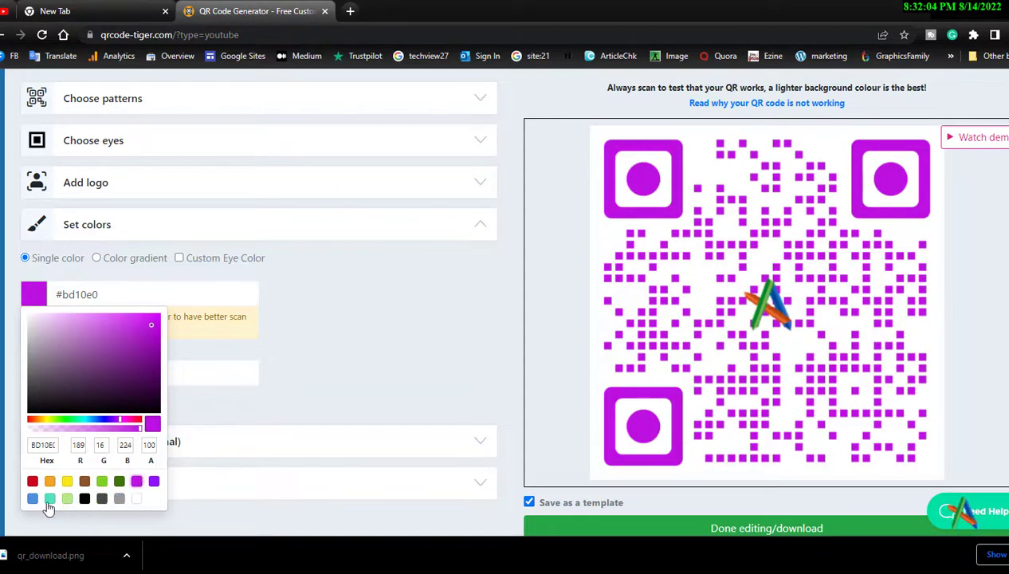
pyautogui.click(313, 386)
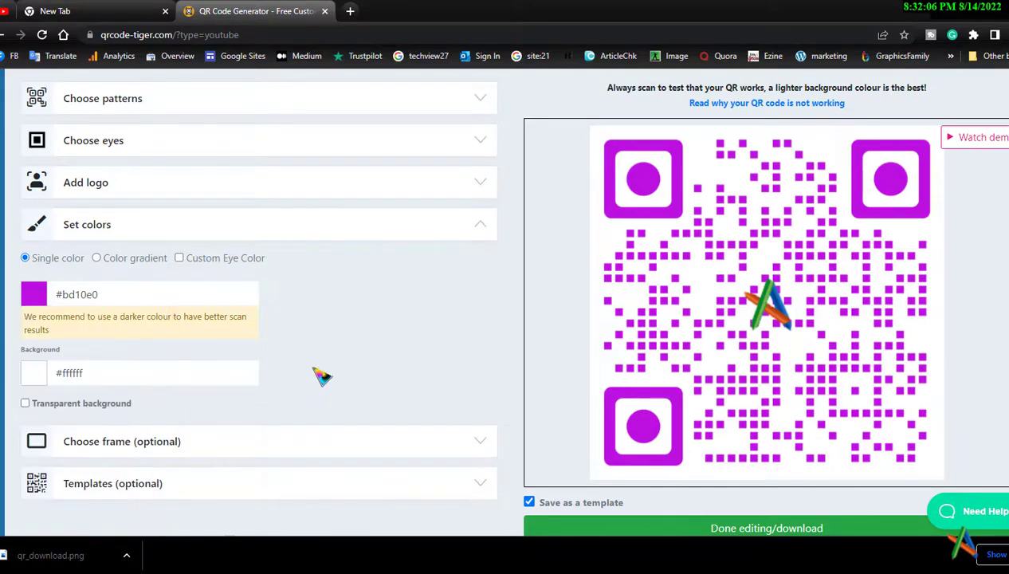
# Apply the dark blue SCAN ME template with the Ethereum logo to the QR code
pyautogui.scroll(-2, 327, 370)
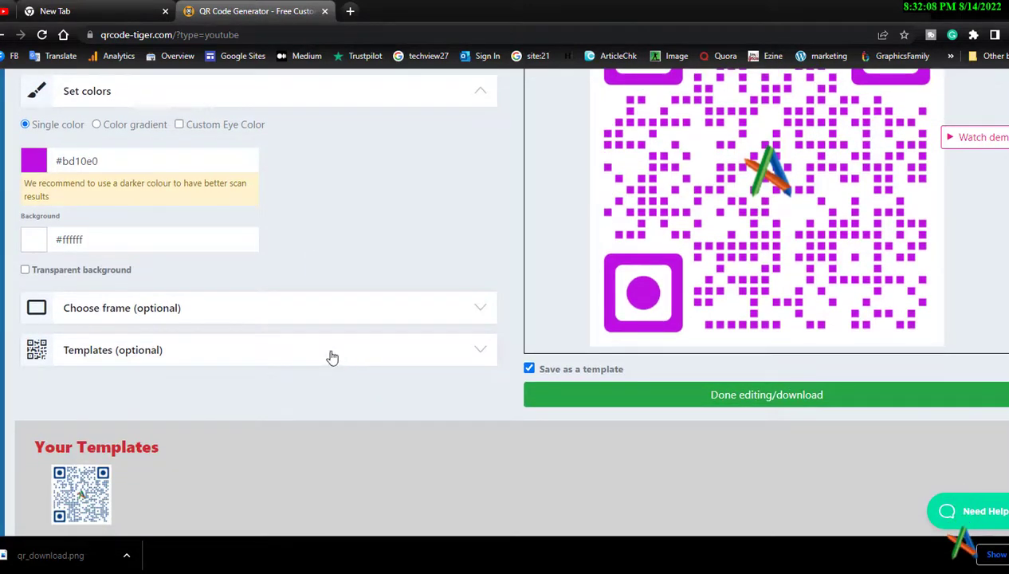
pyautogui.scroll(-3, 332, 357)
pyautogui.scroll(5, 333, 358)
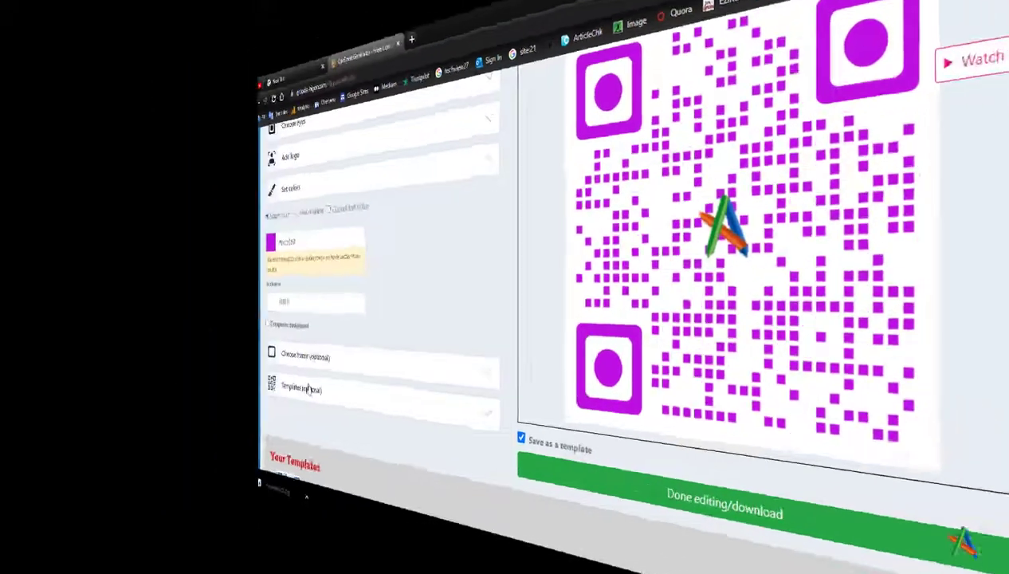
pyautogui.click(309, 389)
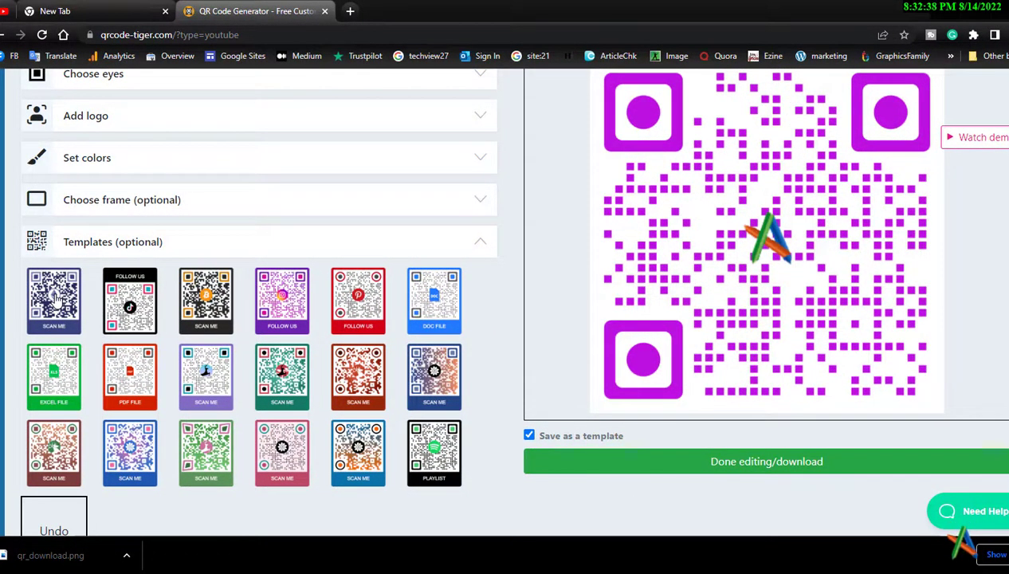
pyautogui.click(56, 297)
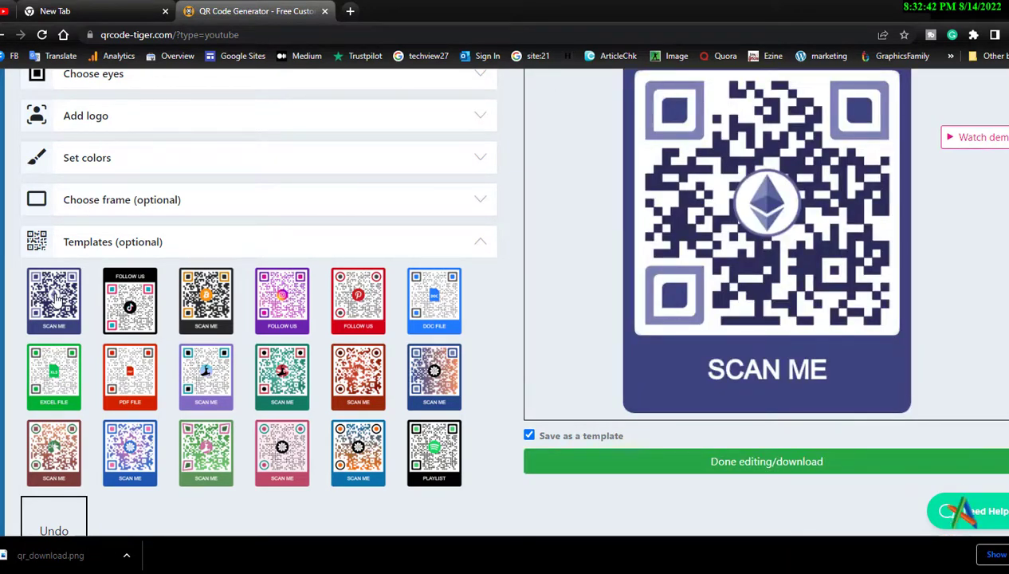
# Replace the template's Ethereum logo with a cropped Logo PNG from the Youtube Video Posted folder
pyautogui.scroll(2, 195, 386)
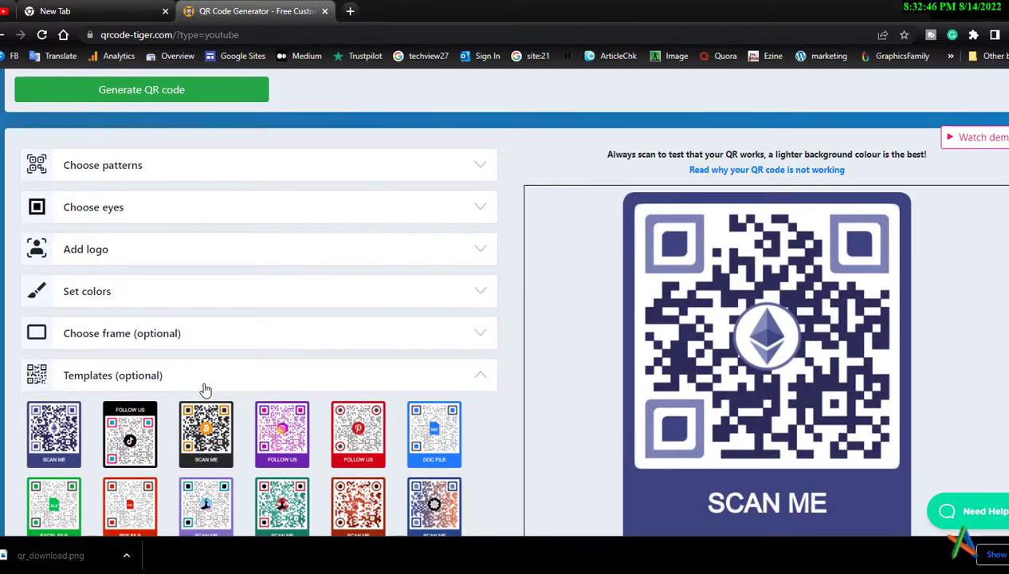
pyautogui.click(75, 252)
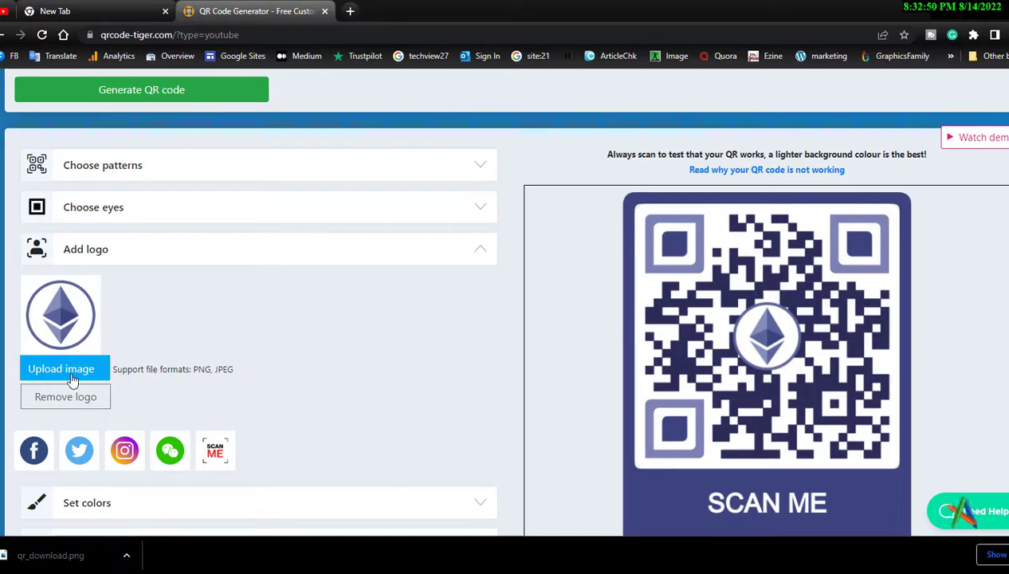
pyautogui.click(72, 397)
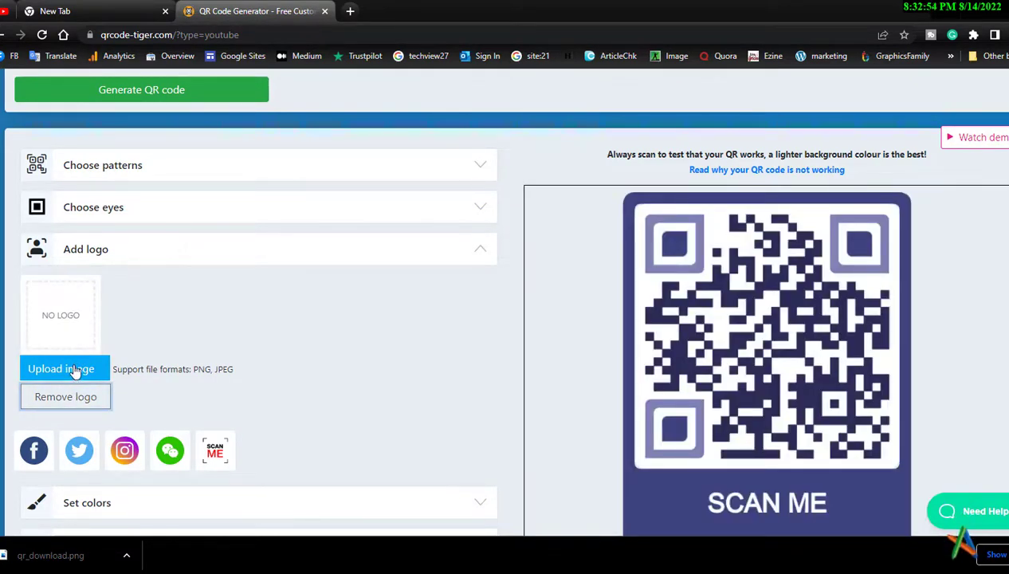
pyautogui.click(74, 369)
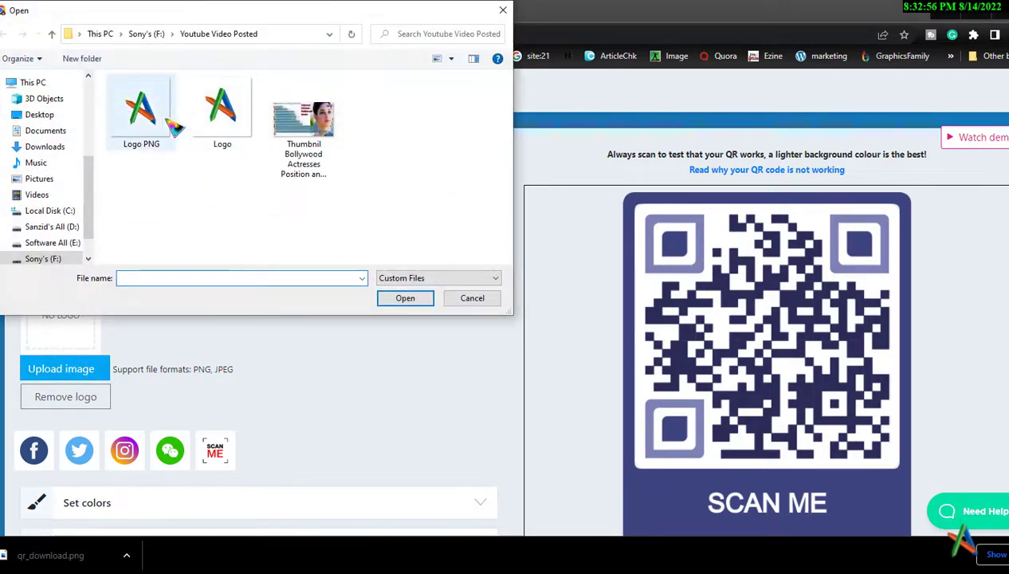
pyautogui.click(143, 115)
pyautogui.click(423, 299)
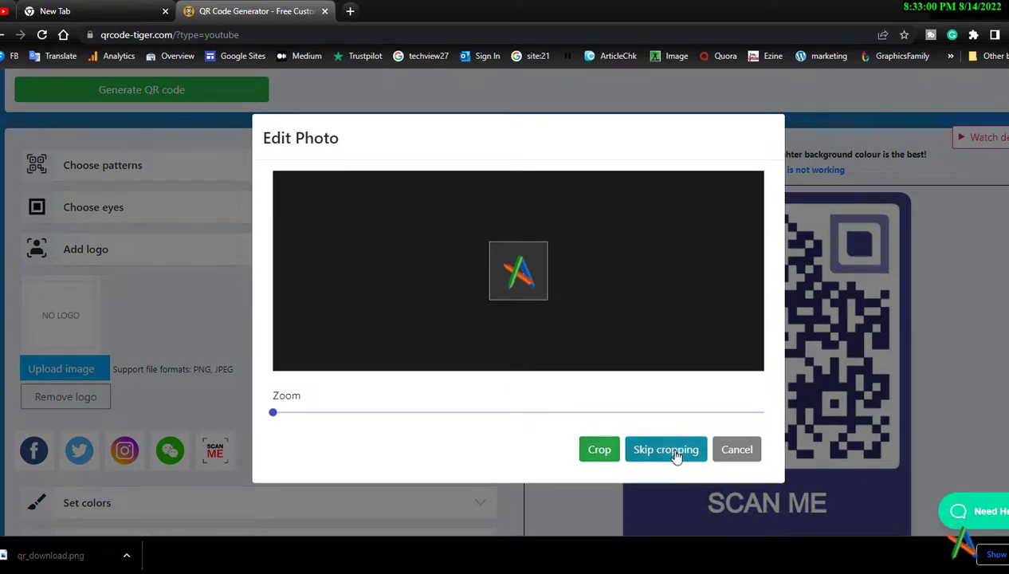
pyautogui.click(604, 451)
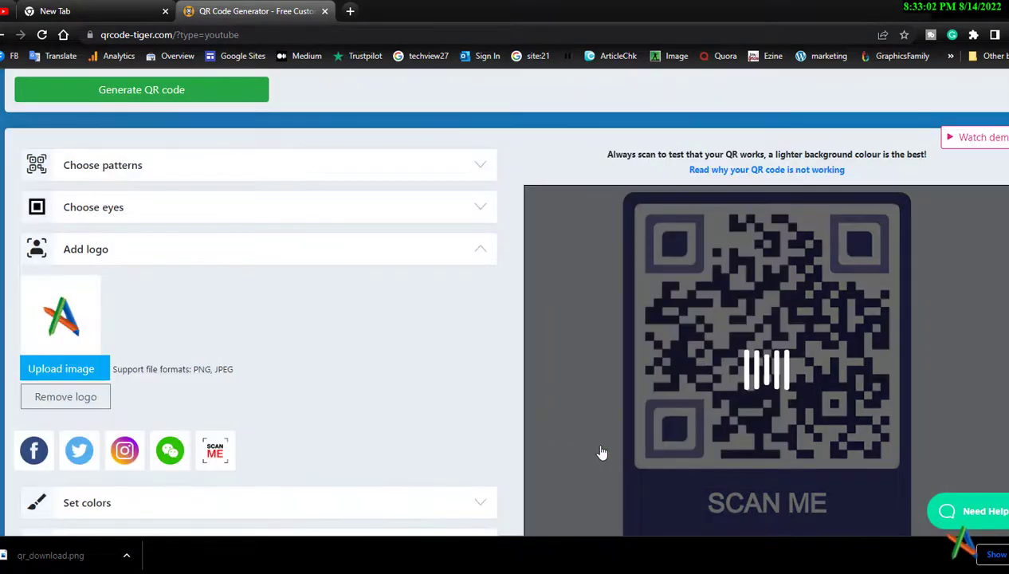
pyautogui.scroll(-2, 933, 398)
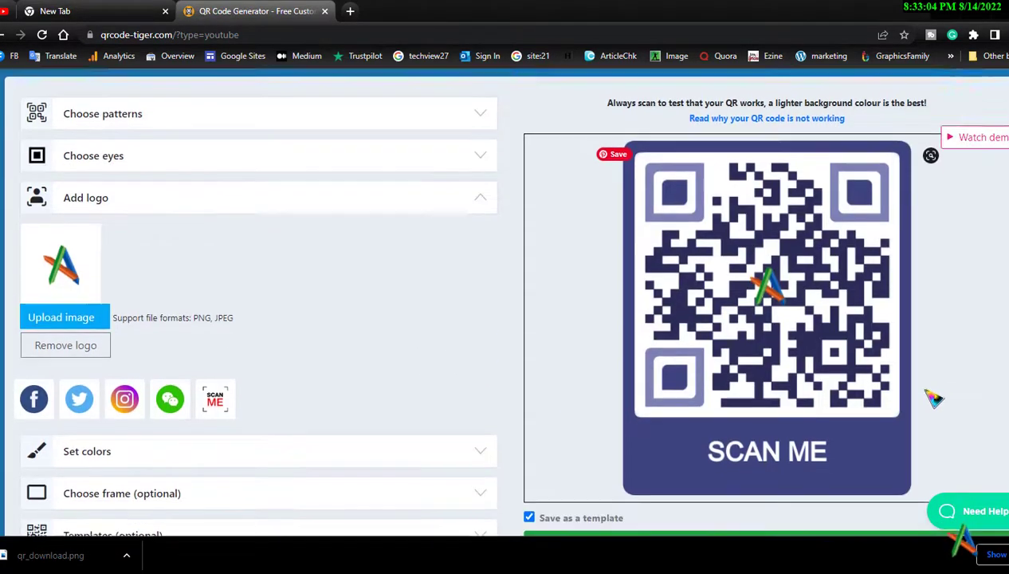
# Download the finished YouTube QR code and show the saved 9L4N.png in its folder
pyautogui.scroll(-2, 933, 406)
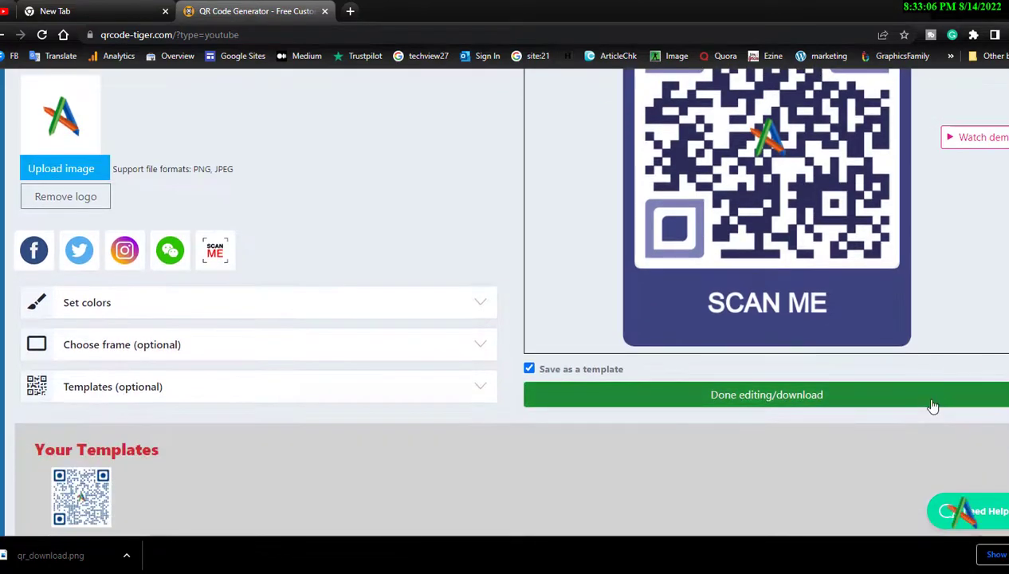
pyautogui.scroll(7, 932, 407)
pyautogui.scroll(-2, 932, 406)
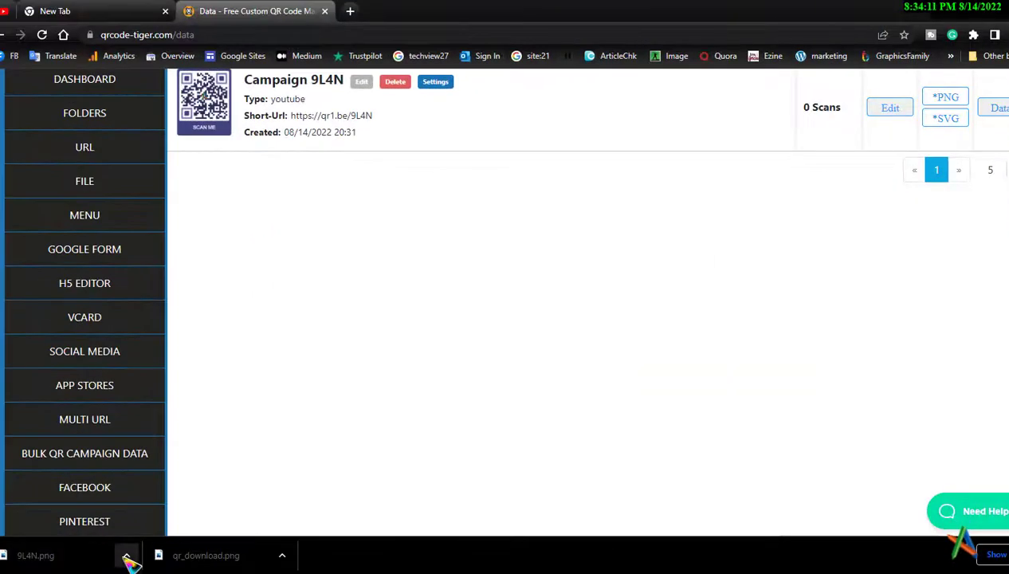
pyautogui.click(126, 555)
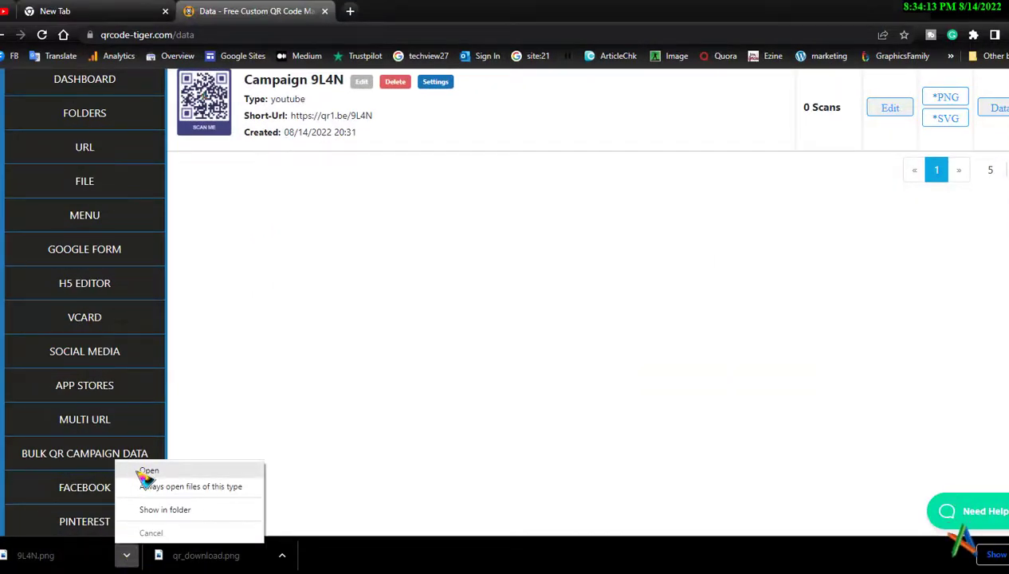
pyautogui.click(152, 510)
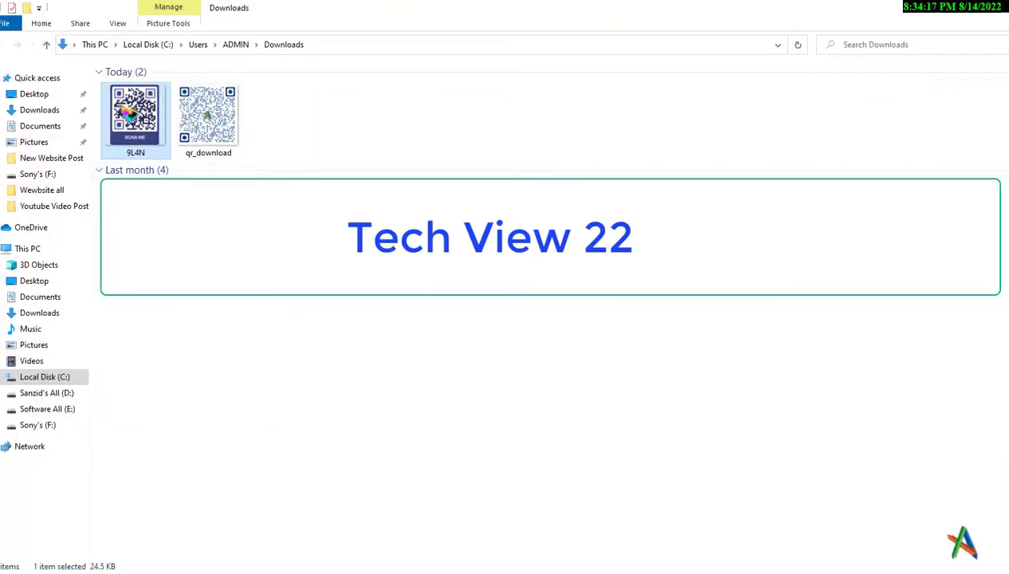
# Move the 9L4N image from the Downloads folder to the root of the F: drive
pyautogui.rightClick(122, 106)
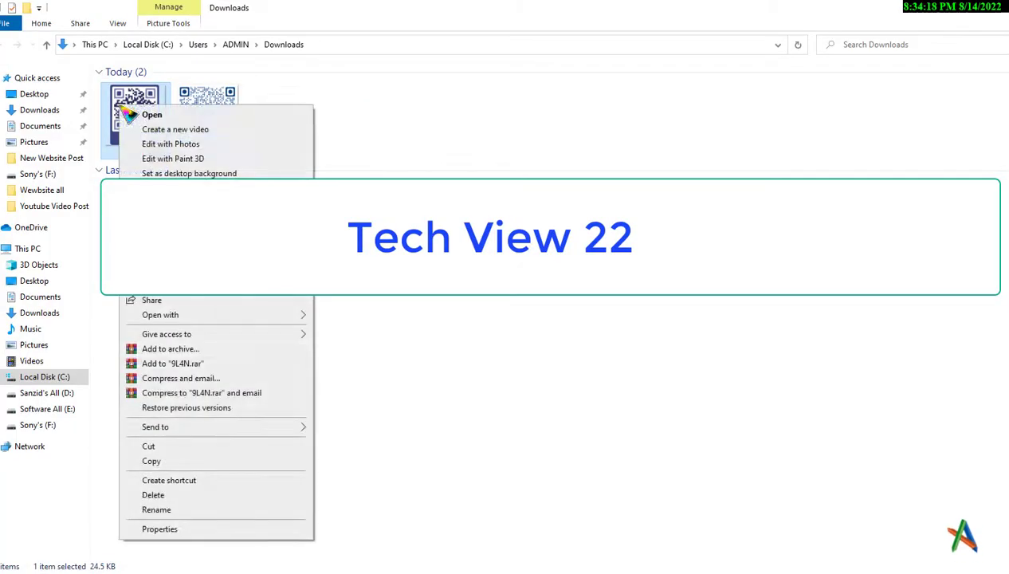
pyautogui.click(170, 448)
pyautogui.click(37, 425)
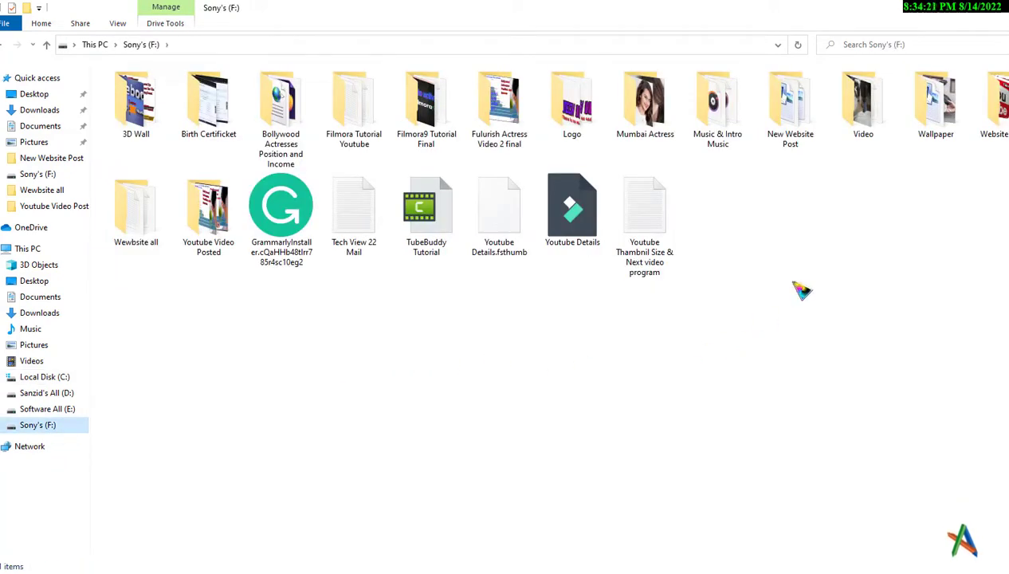
pyautogui.rightClick(792, 282)
pyautogui.click(826, 374)
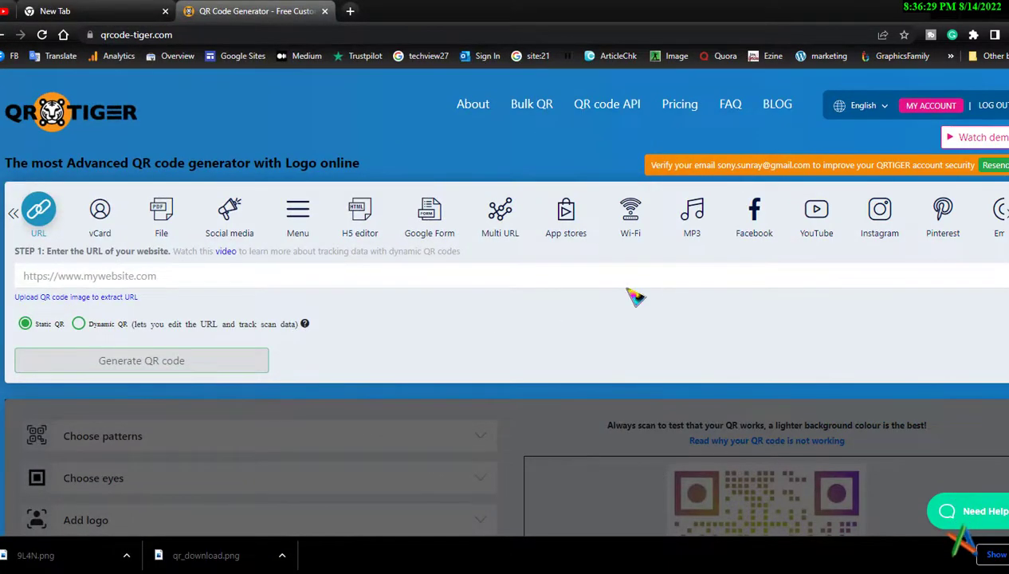
# Choose the Facebook QR code type and open the Marvelous World 21 Facebook page in a new tab
pyautogui.click(755, 210)
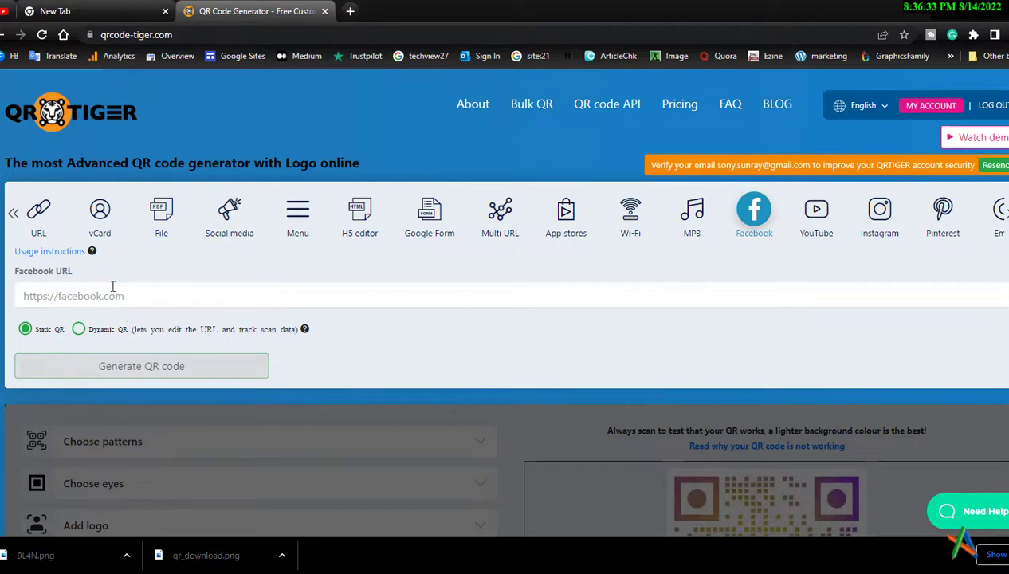
pyautogui.click(350, 11)
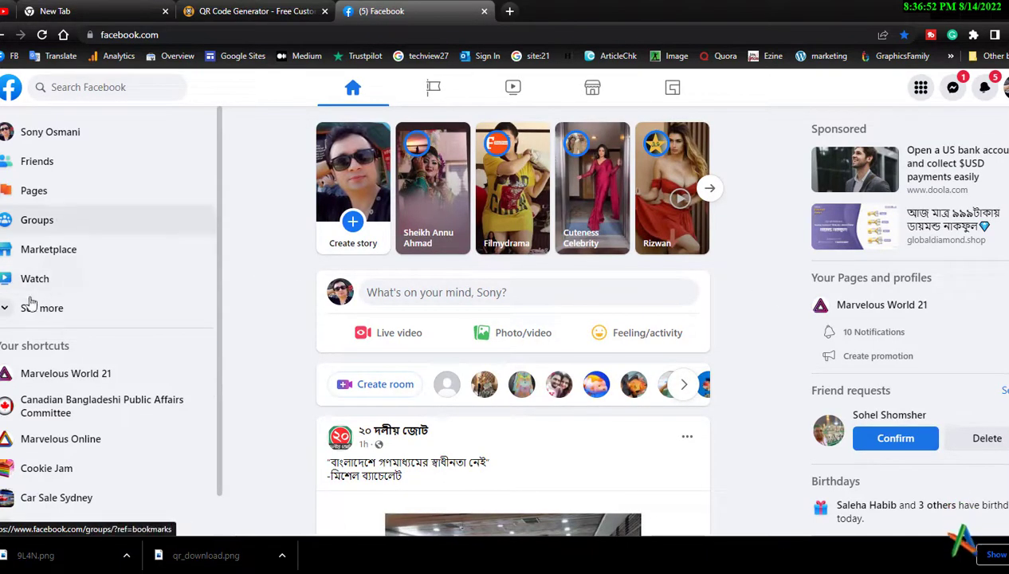
pyautogui.click(28, 376)
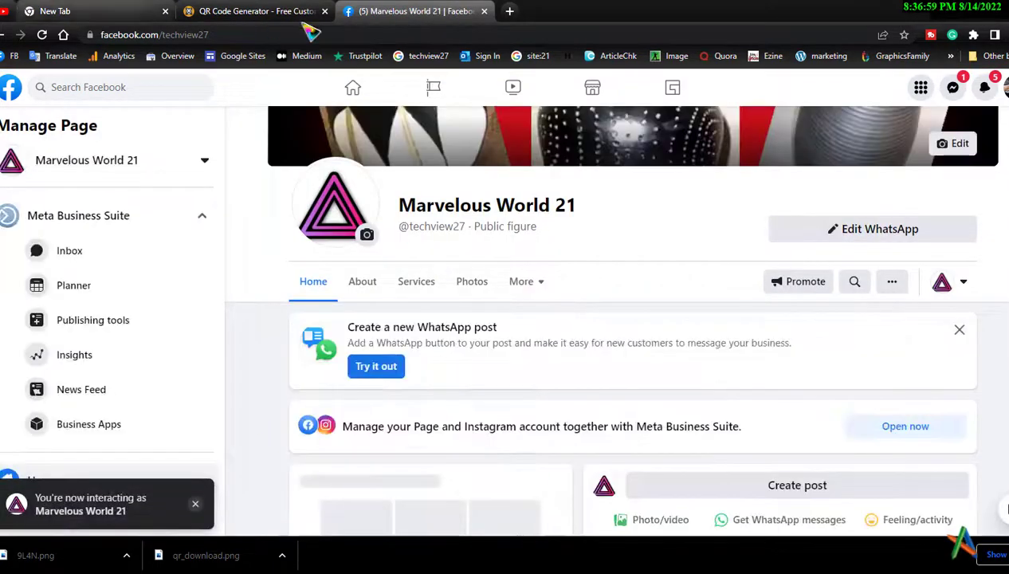
pyautogui.click(194, 504)
pyautogui.scroll(3, 375, 151)
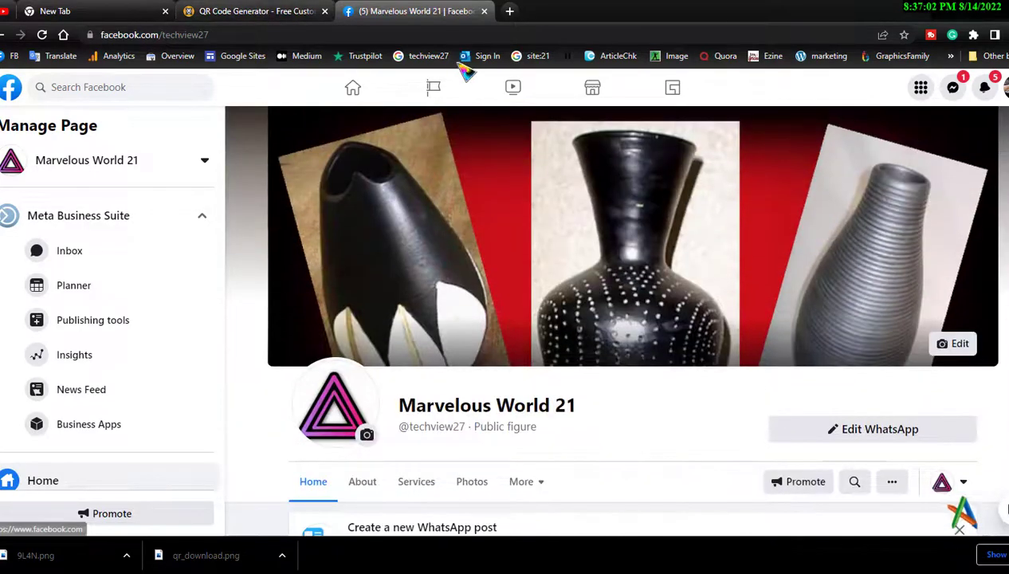
pyautogui.click(478, 35)
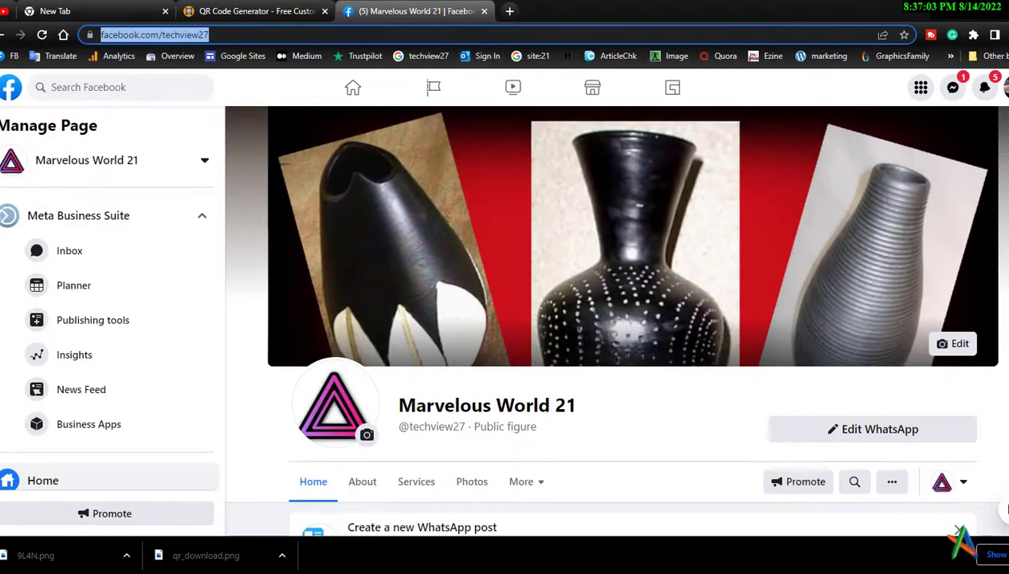
pyautogui.click(618, 35)
pyautogui.moveTo(271, 35); pyautogui.dragTo(73, 29)
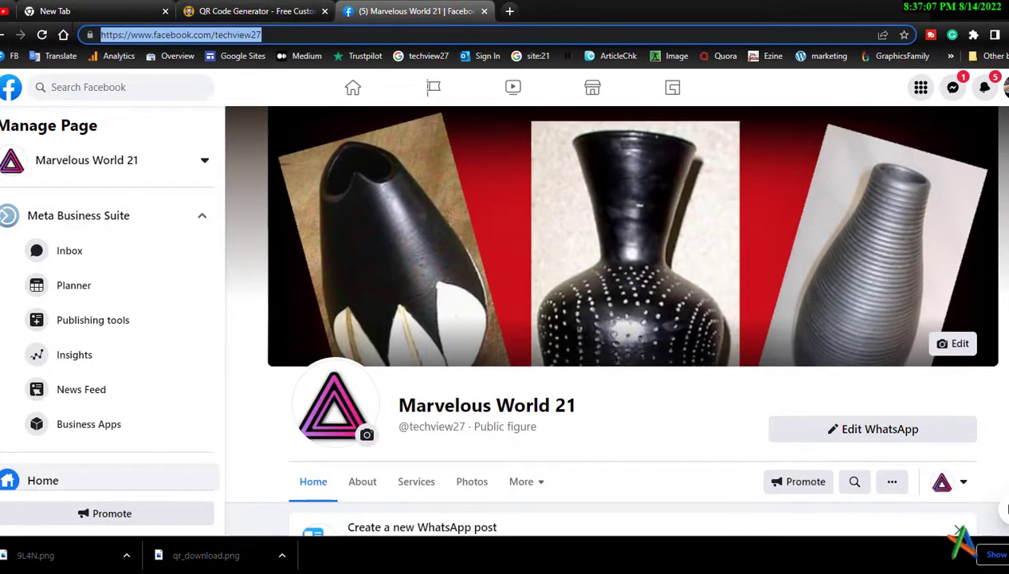
pyautogui.rightClick(183, 38)
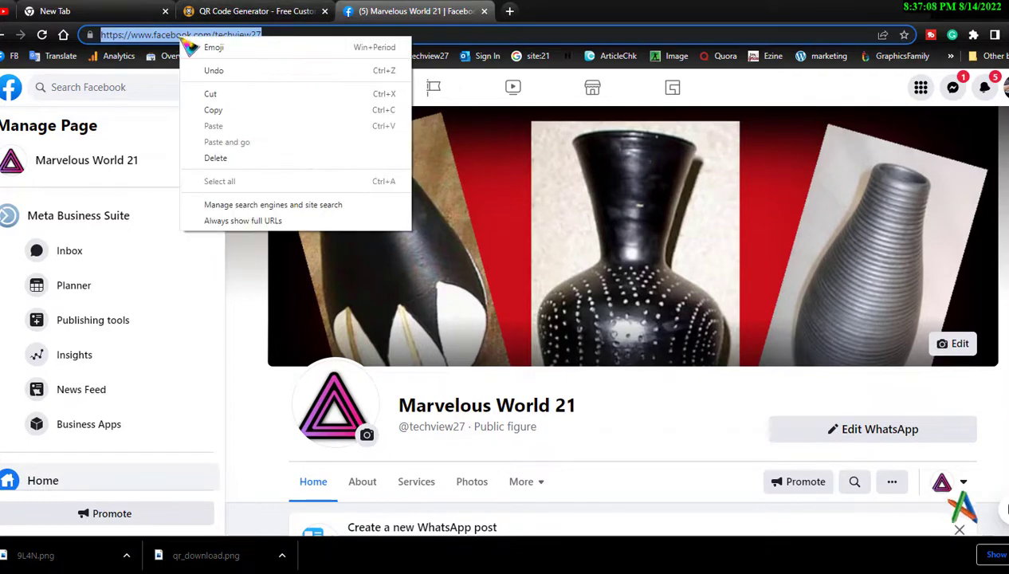
pyautogui.click(204, 111)
pyautogui.click(247, 11)
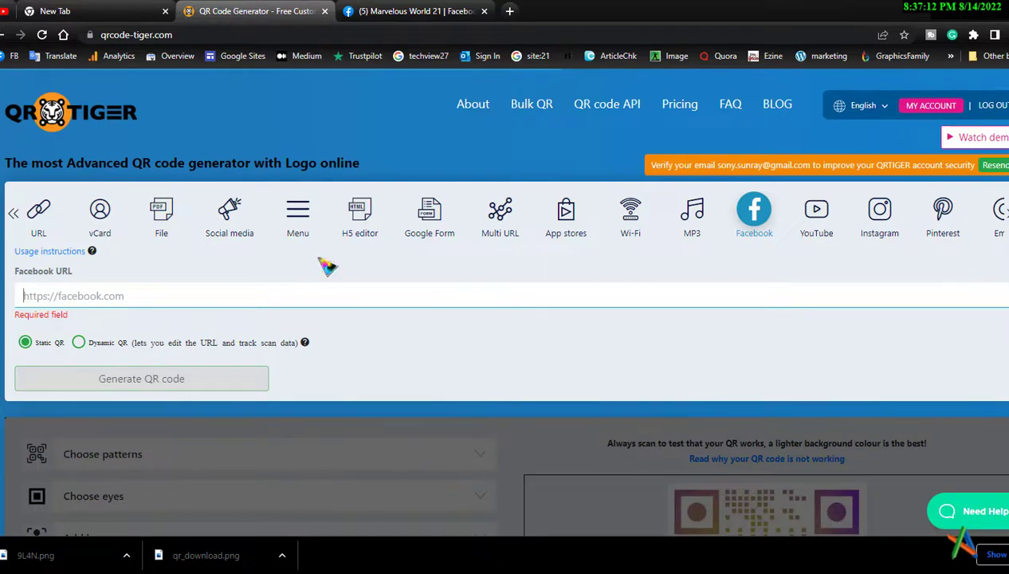
pyautogui.click(95, 297)
pyautogui.rightClick(95, 296)
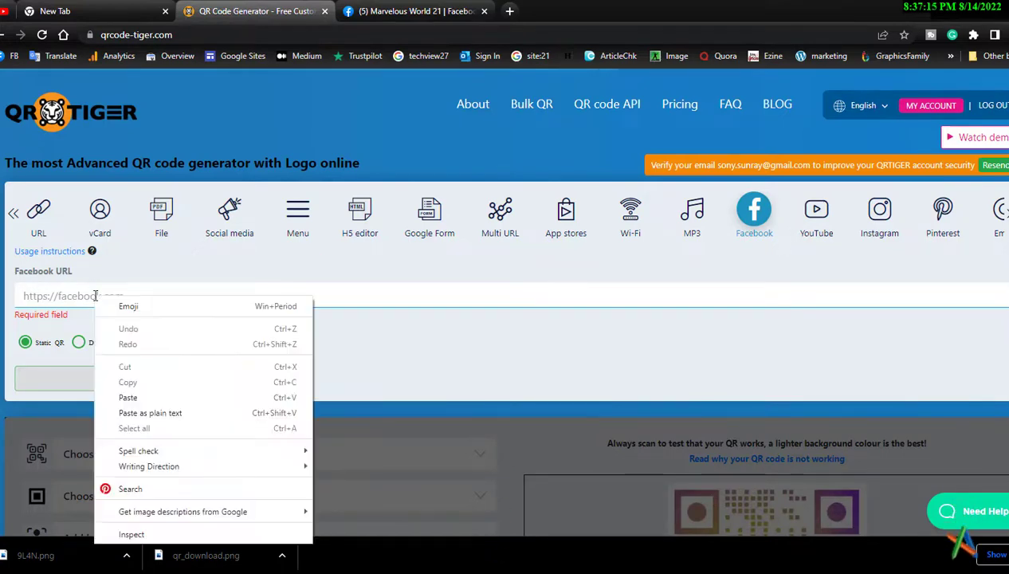
pyautogui.click(142, 397)
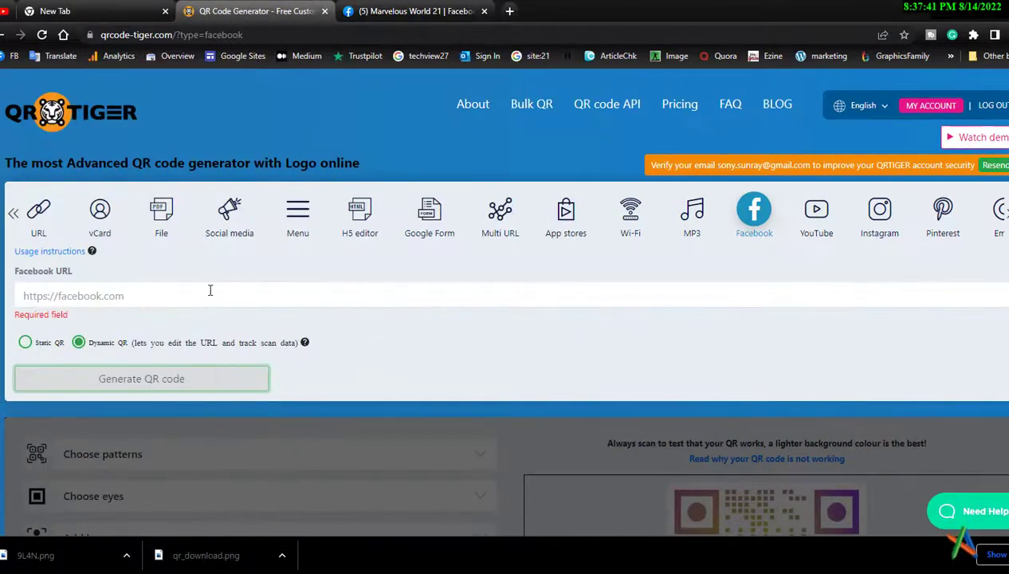
pyautogui.click(208, 290)
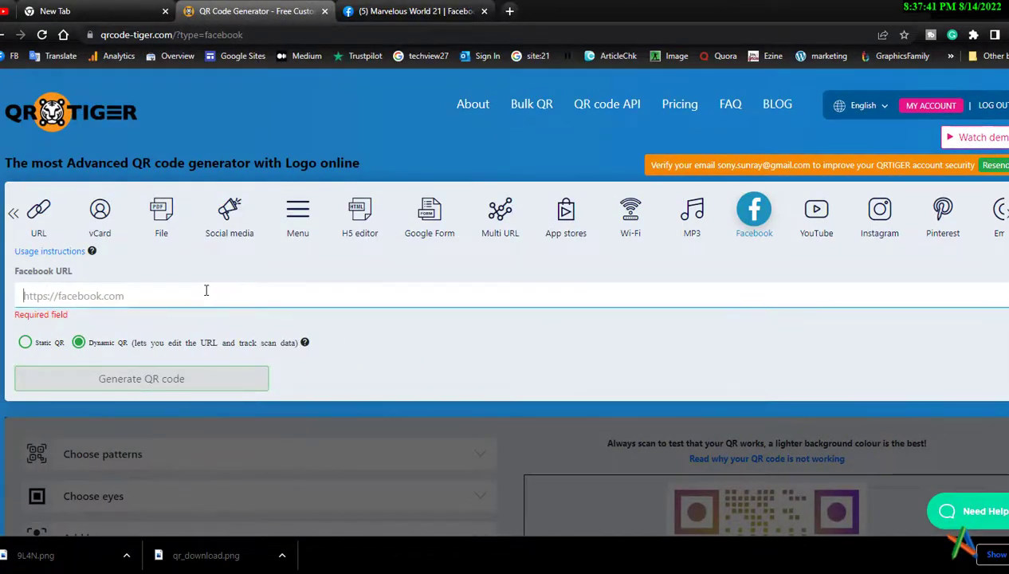
pyautogui.rightClick(198, 293)
pyautogui.click(232, 392)
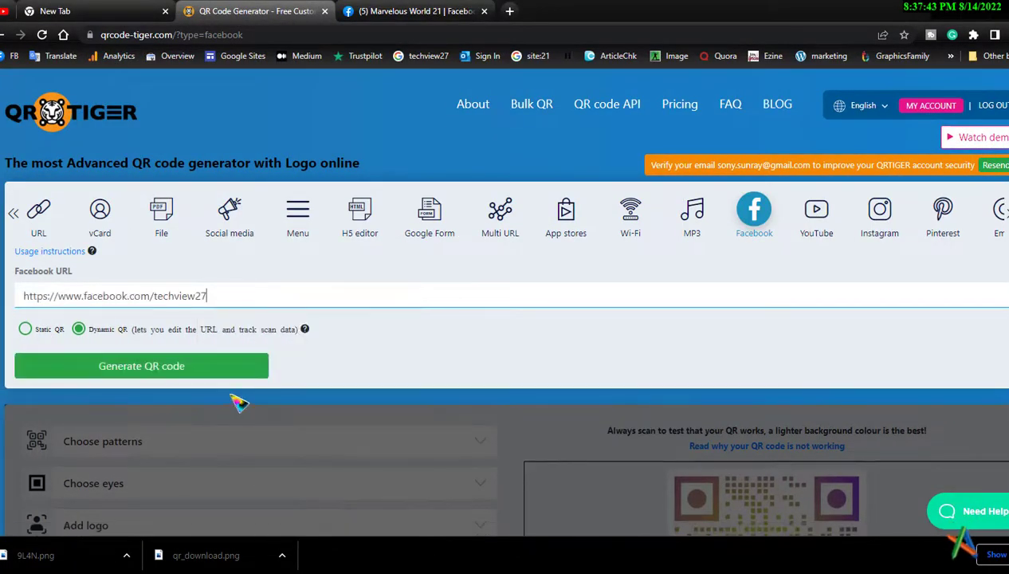
pyautogui.click(139, 369)
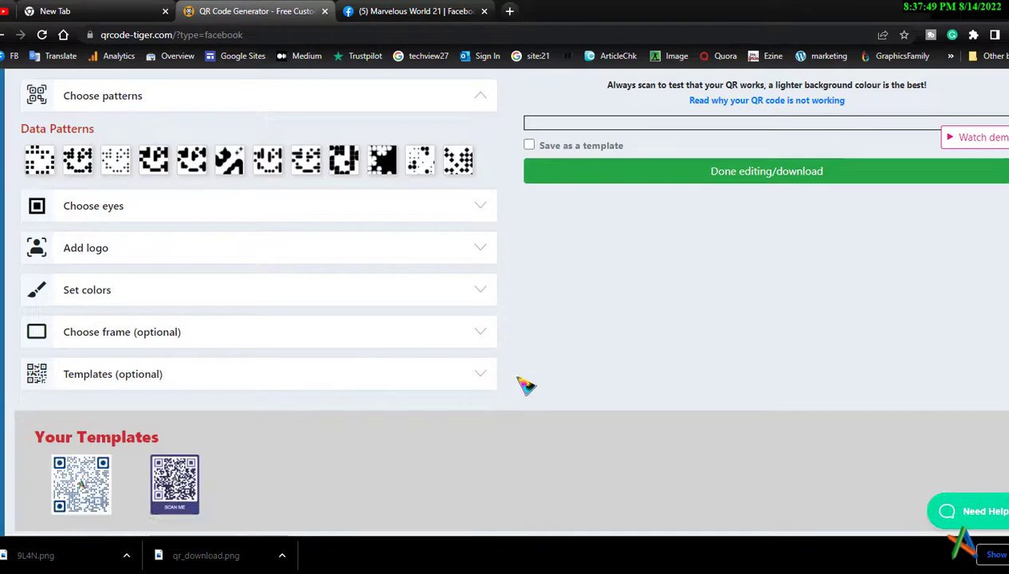
# Apply the red FOLLOW US template with the Pinterest logo to the Facebook QR code
pyautogui.scroll(1, 469, 445)
pyautogui.scroll(-1, 463, 433)
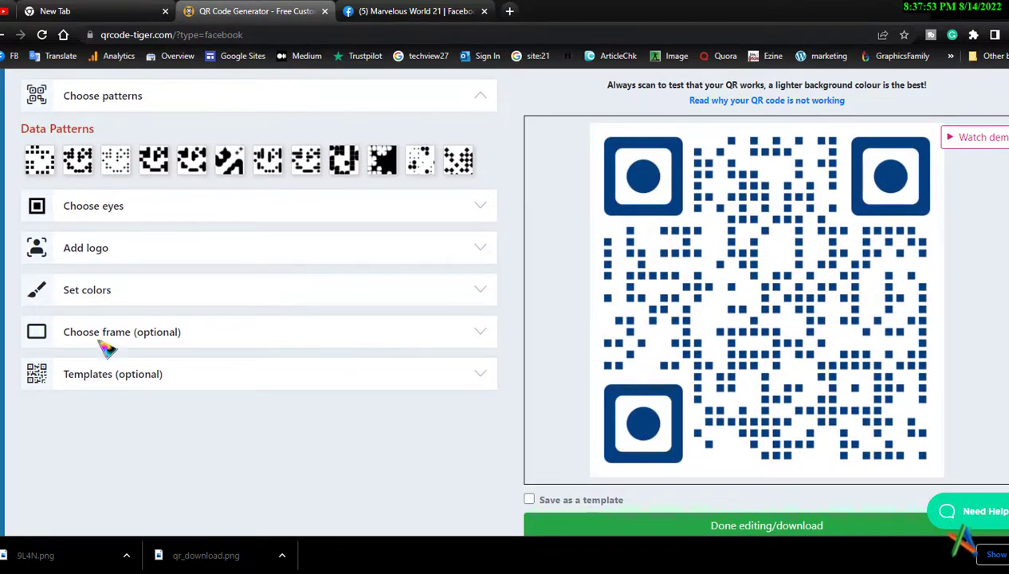
pyautogui.click(78, 378)
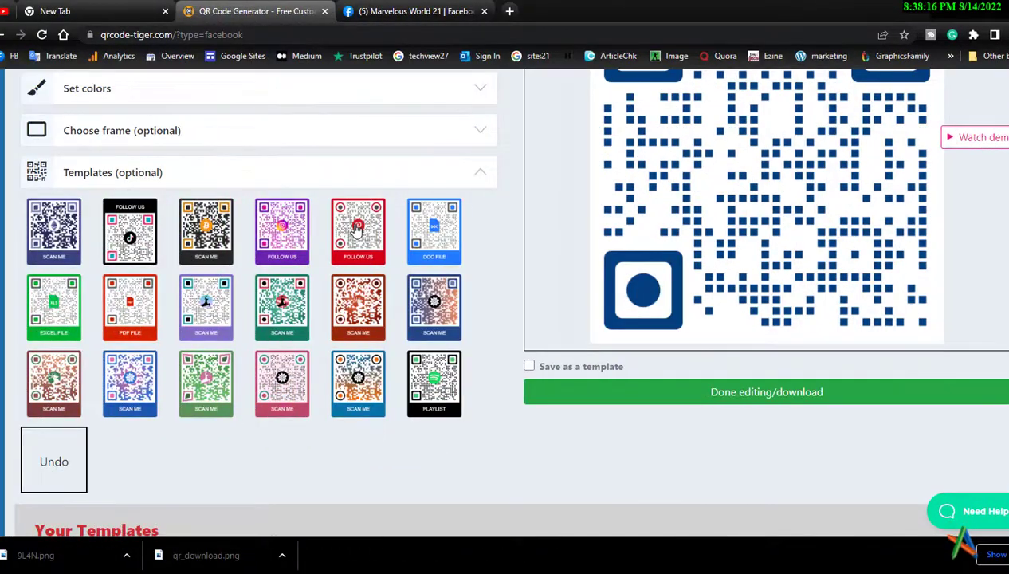
pyautogui.click(358, 229)
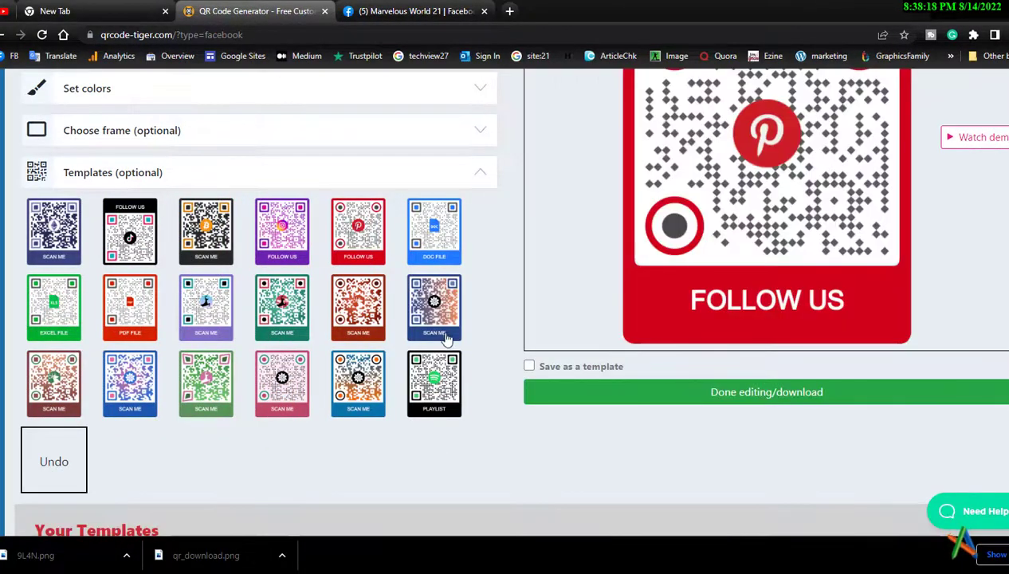
# Change the outer eye color of the QR code to blue #414ae3
pyautogui.scroll(3, 478, 462)
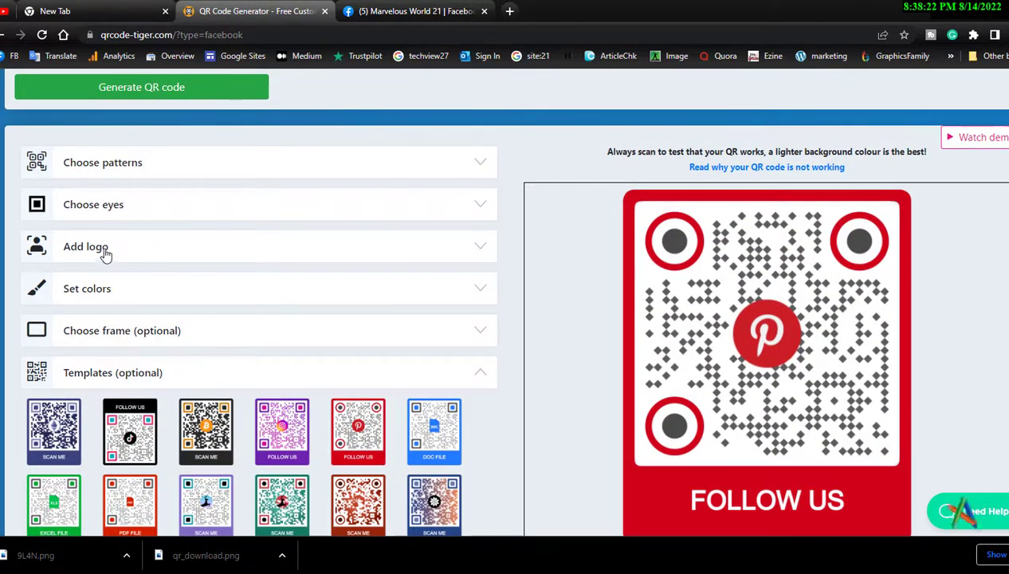
pyautogui.click(82, 292)
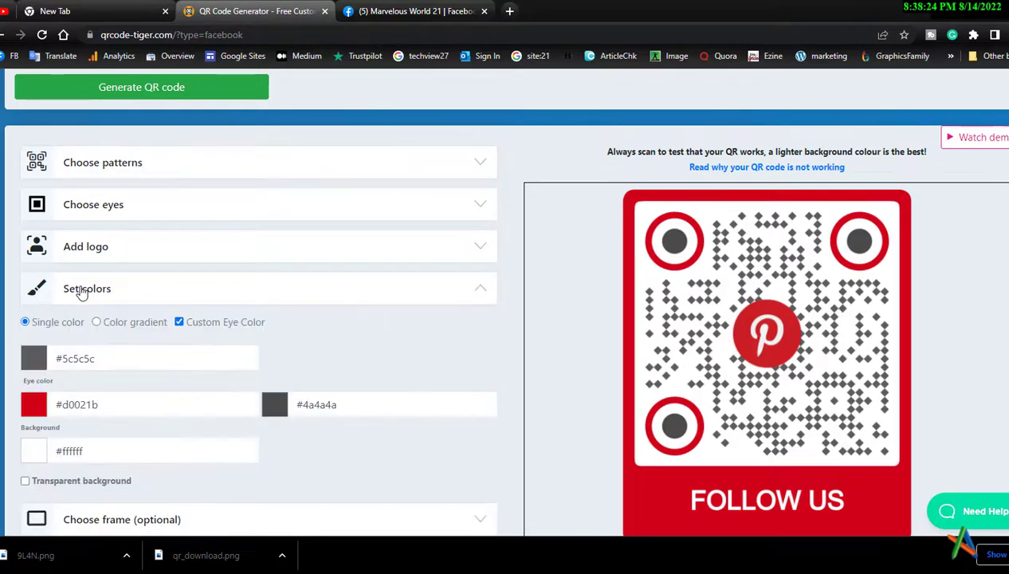
pyautogui.scroll(-2, 139, 310)
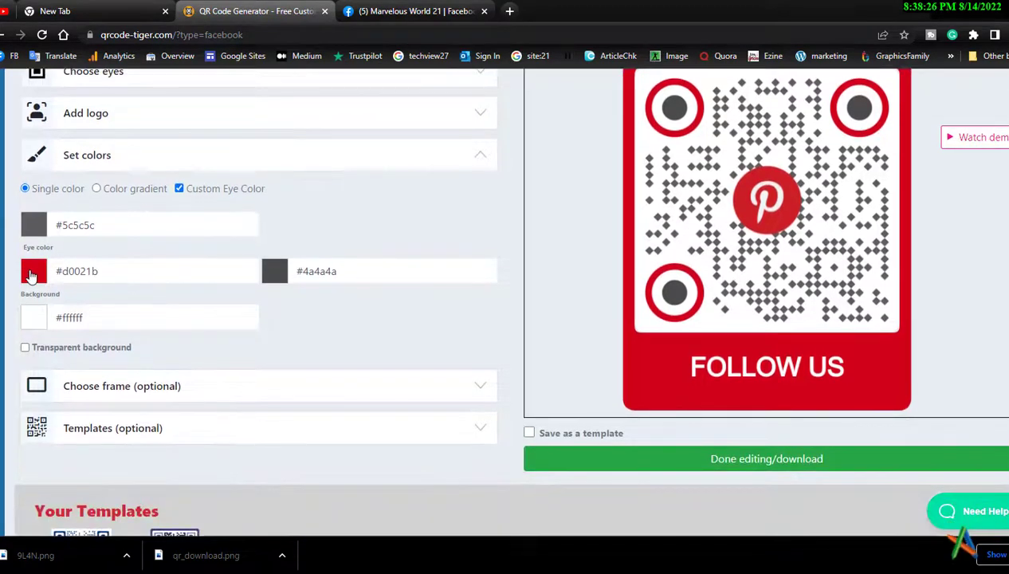
pyautogui.click(32, 275)
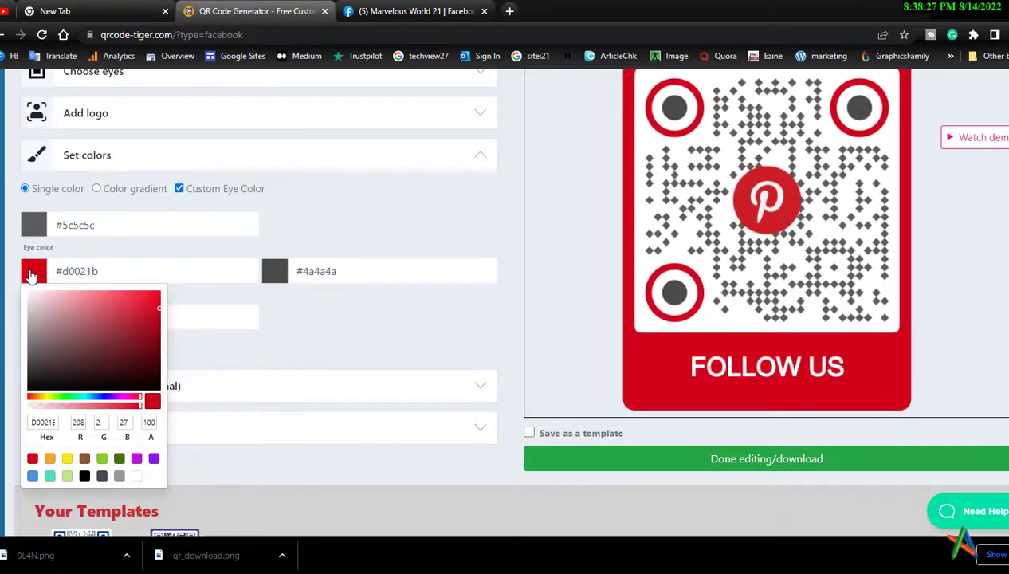
pyautogui.click(102, 398)
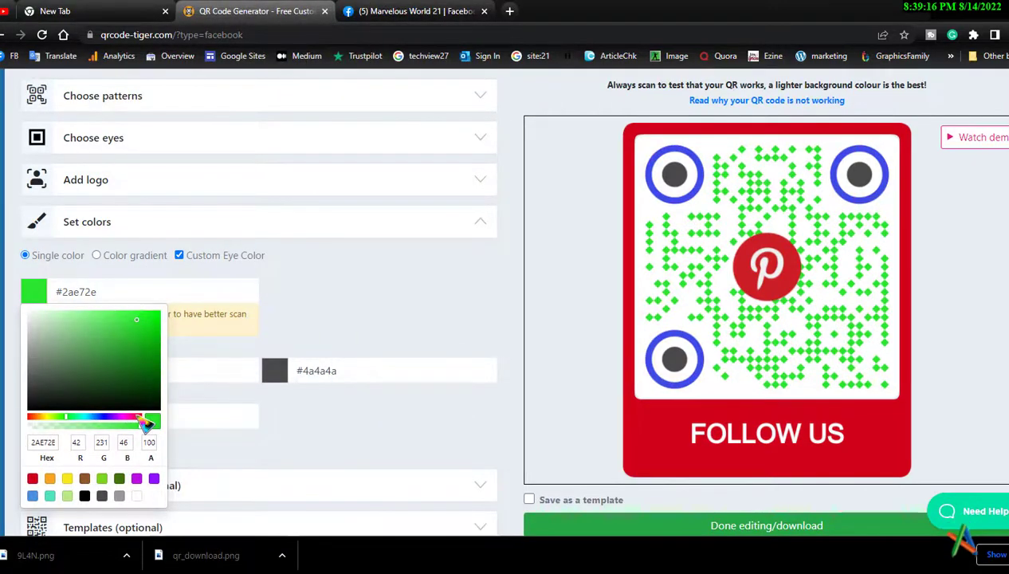
# Set the QR pattern's color to pink #e72a6c and switch it from single color to a color gradient
pyautogui.click(141, 419)
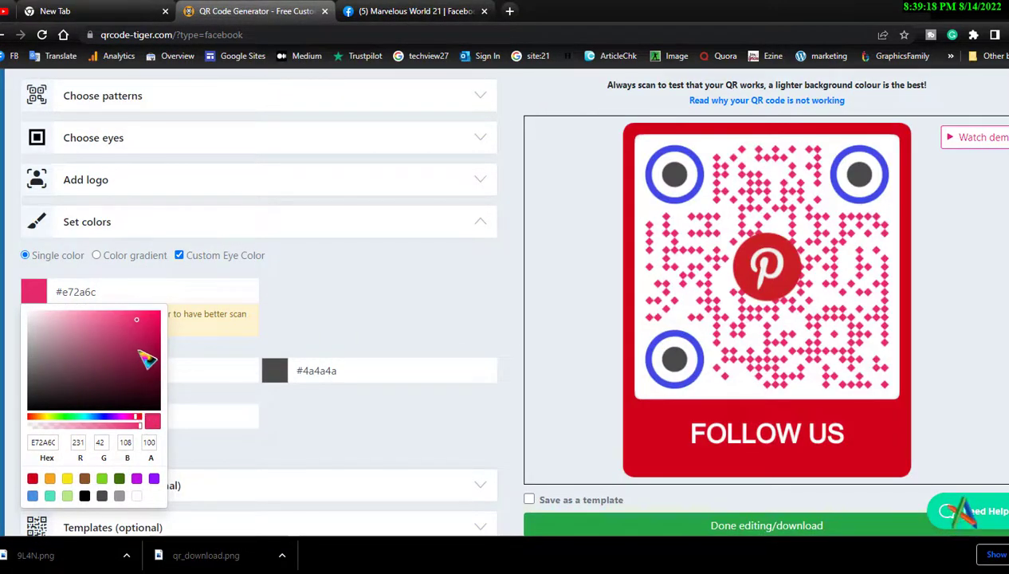
pyautogui.click(313, 321)
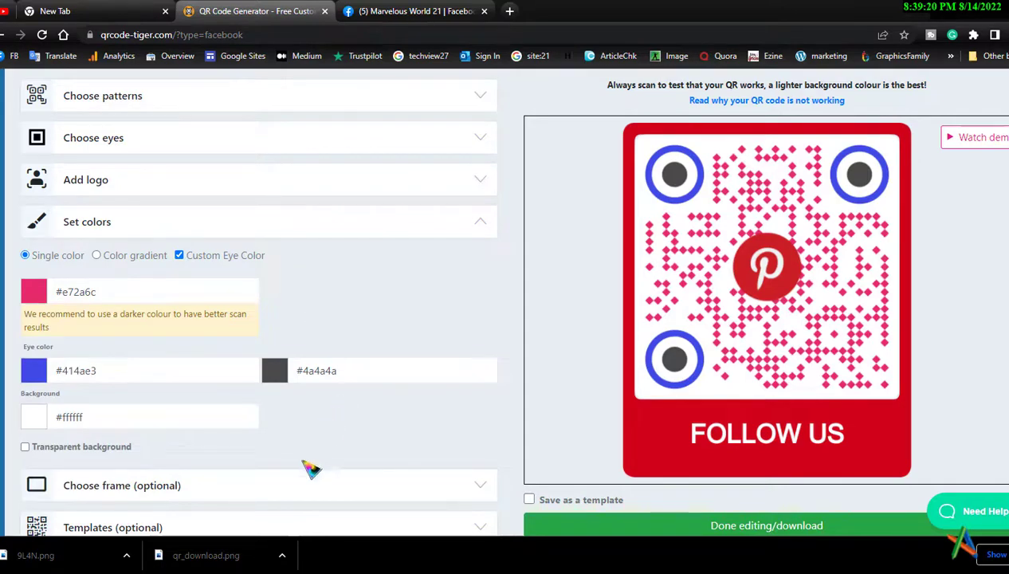
pyautogui.scroll(-1, 311, 469)
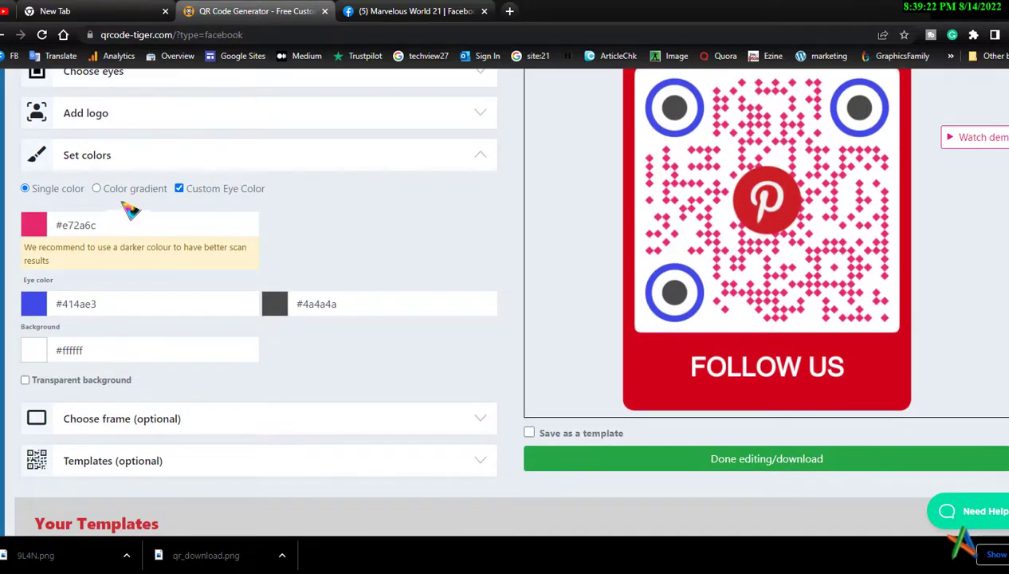
pyautogui.click(97, 189)
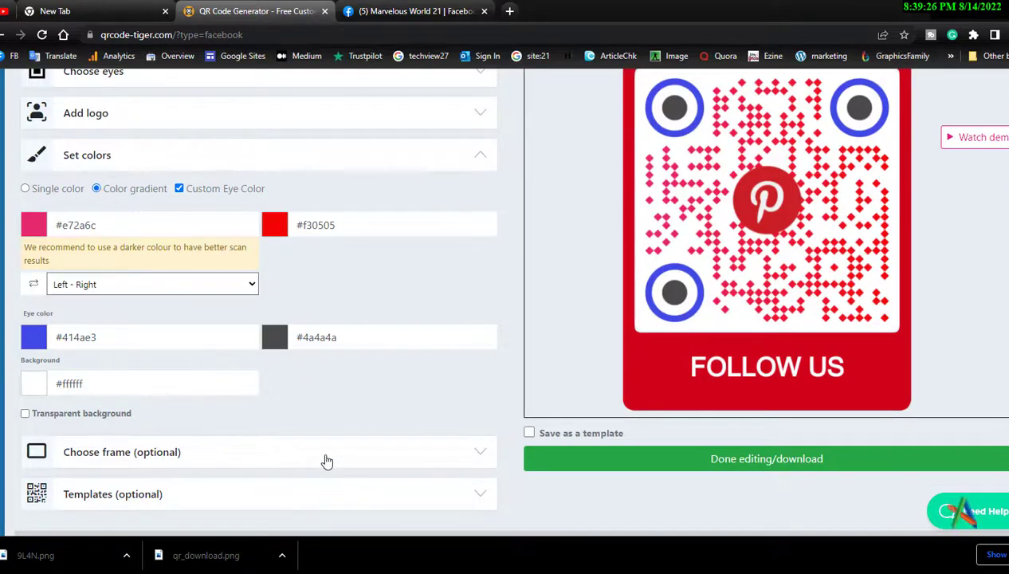
# Set the QR code's background color to pale yellow #eee696
pyautogui.scroll(-1, 326, 462)
pyautogui.scroll(-1, 327, 461)
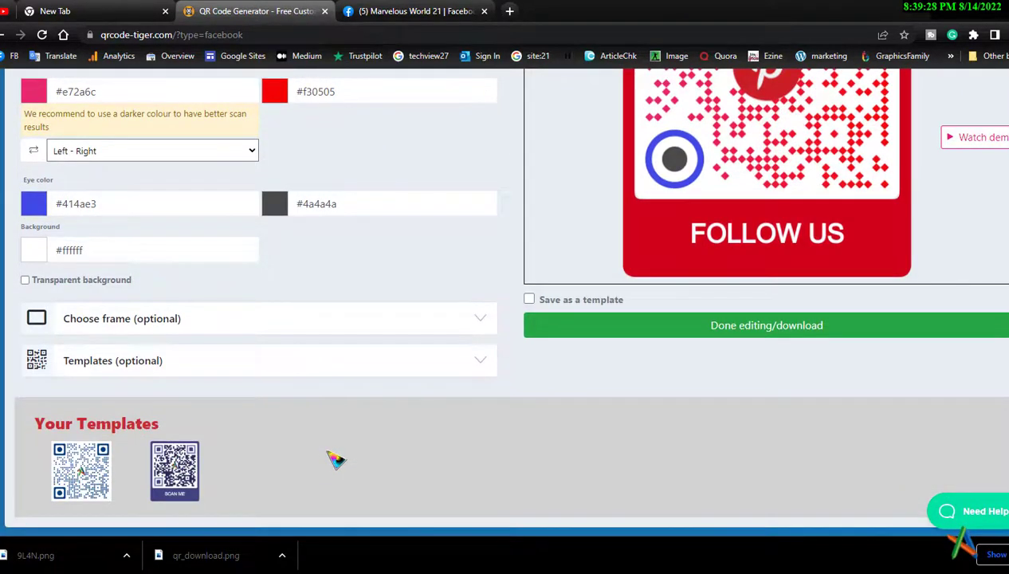
pyautogui.scroll(2, 334, 459)
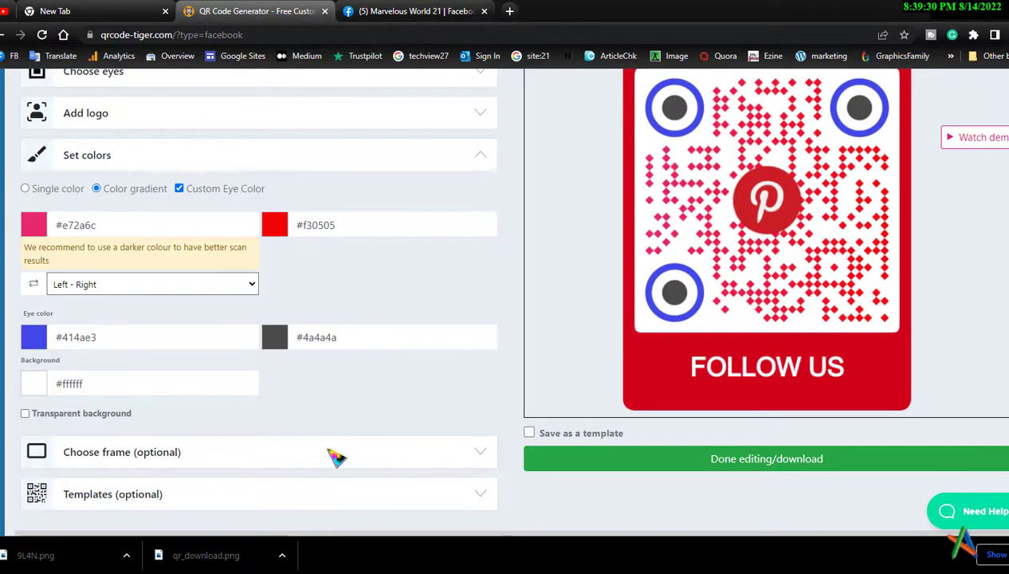
pyautogui.click(34, 384)
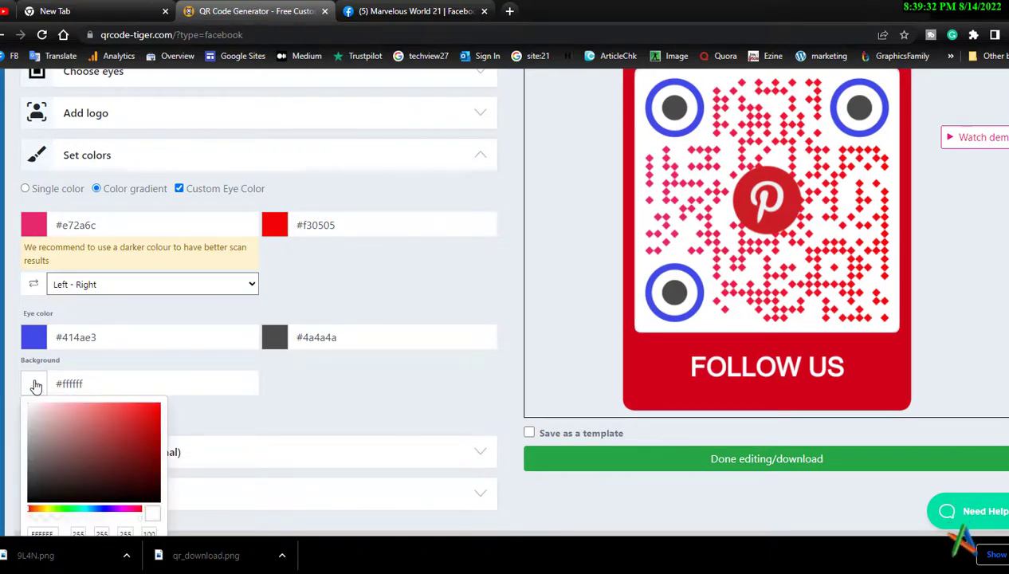
pyautogui.click(47, 510)
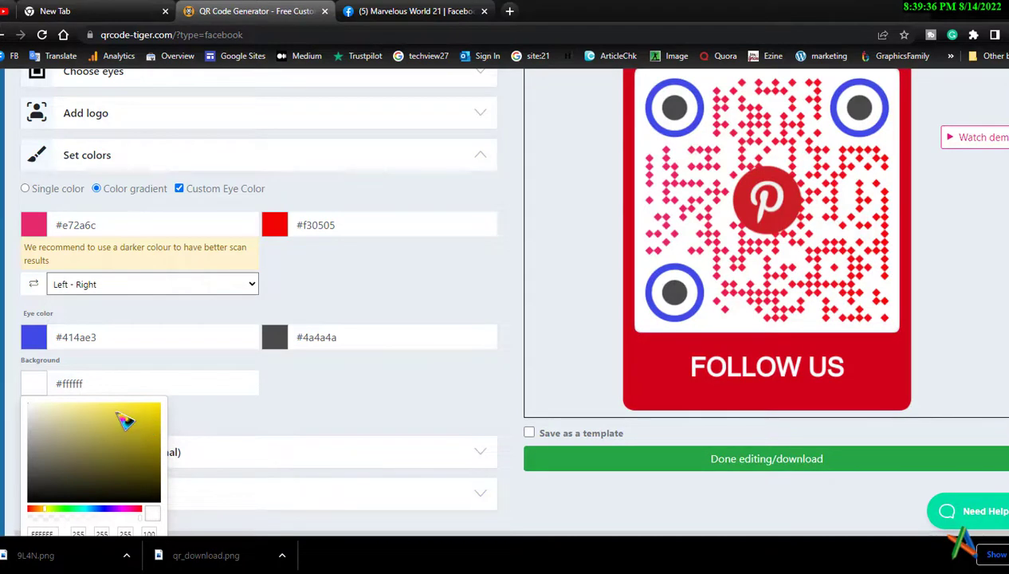
pyautogui.click(116, 413)
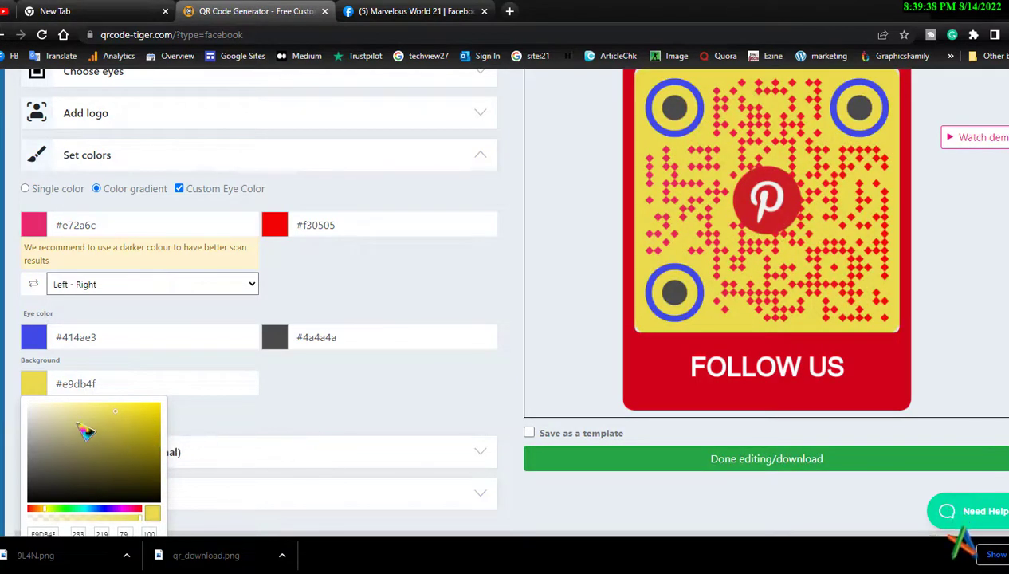
pyautogui.click(78, 409)
pyautogui.scroll(1, 383, 402)
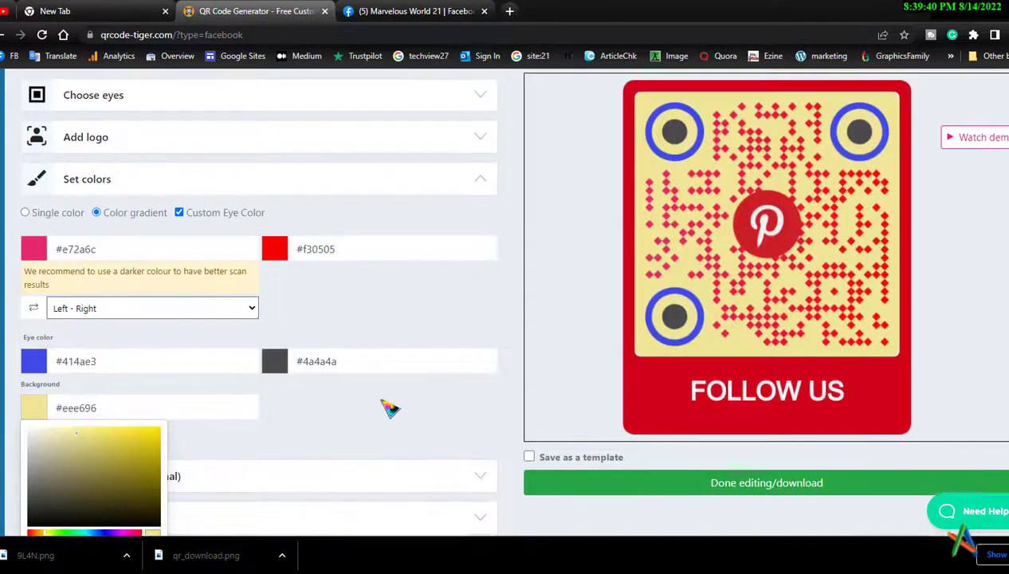
# Replace the Pinterest logo in the QR code with the Facebook logo and download the finished code as a PNG
pyautogui.scroll(3, 381, 402)
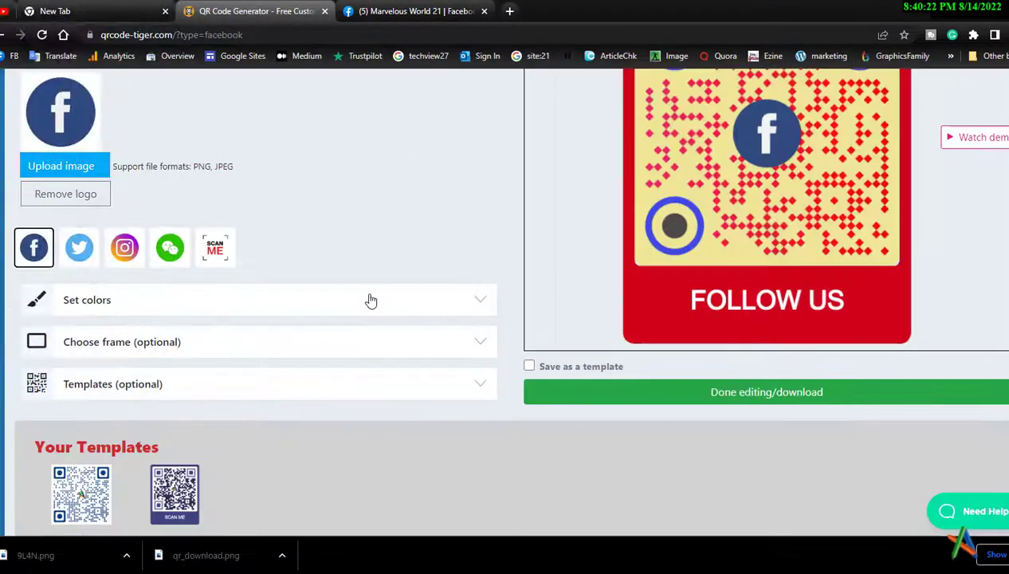
pyautogui.scroll(3, 372, 300)
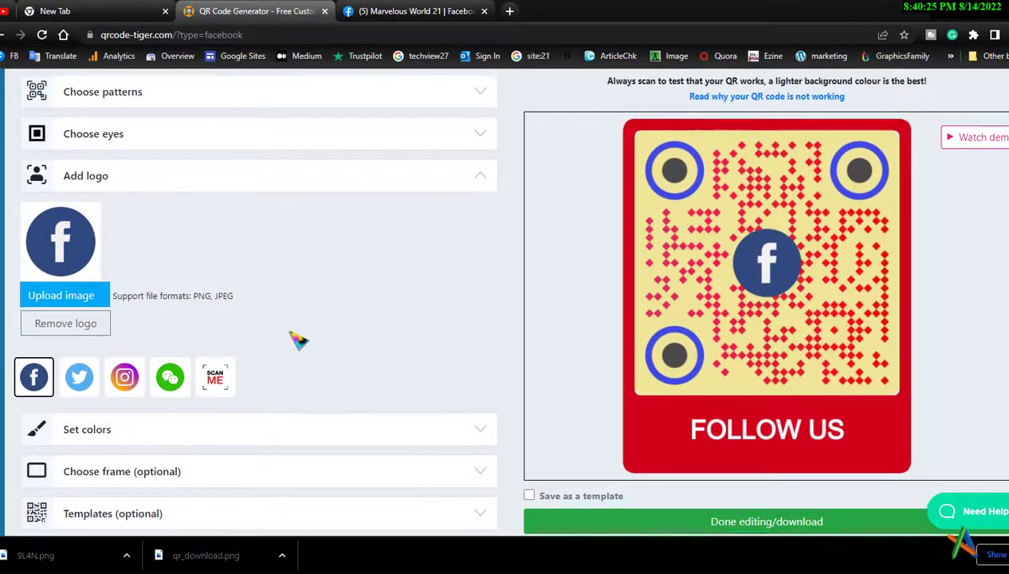
pyautogui.scroll(-1, 295, 354)
pyautogui.scroll(-1, 303, 333)
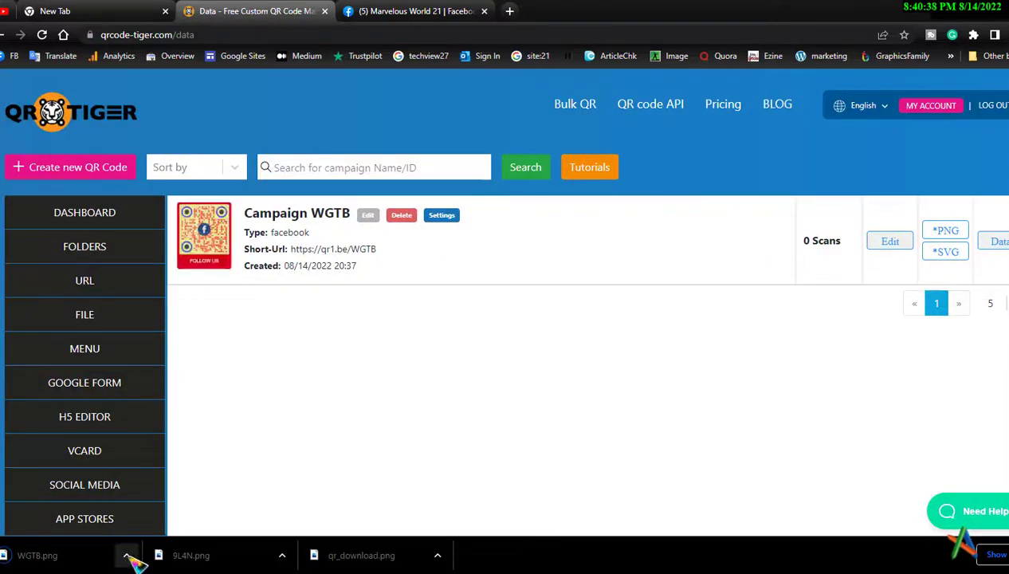
# Show the downloaded WGTB.png in its Downloads folder and bring up the available actions for the file
pyautogui.click(126, 555)
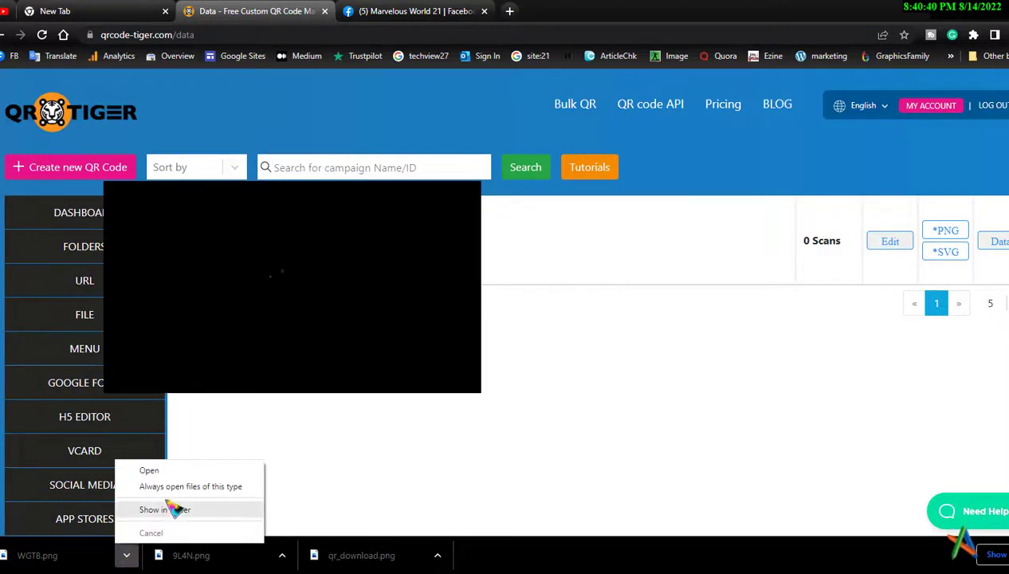
pyautogui.click(204, 509)
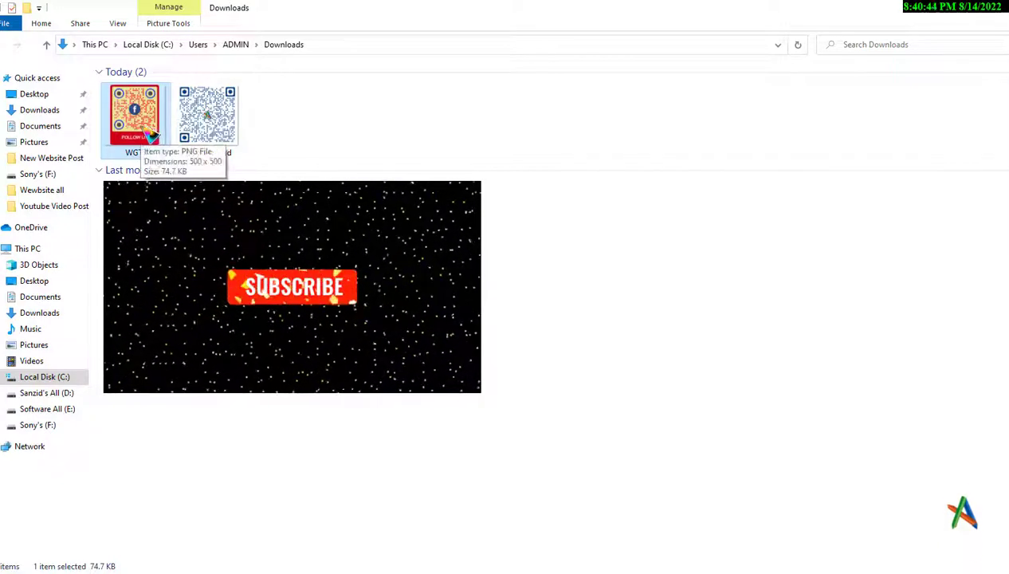
pyautogui.rightClick(150, 136)
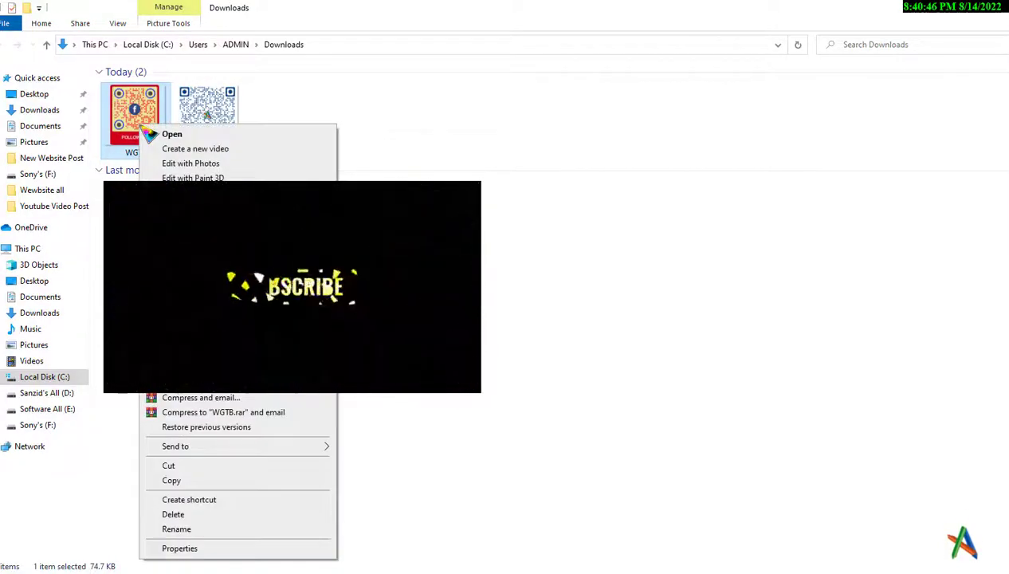